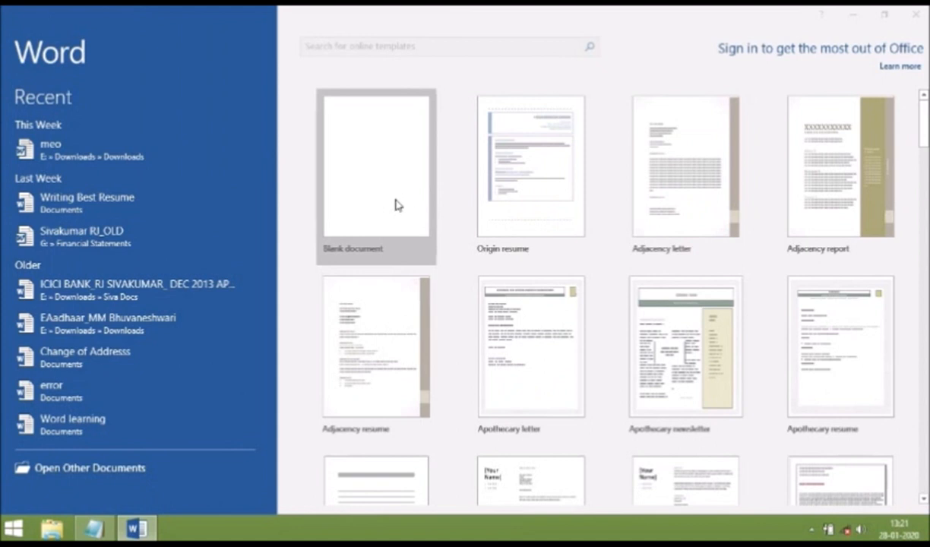
Create a new blank document and set its paper size to A4
left_click(398, 178)
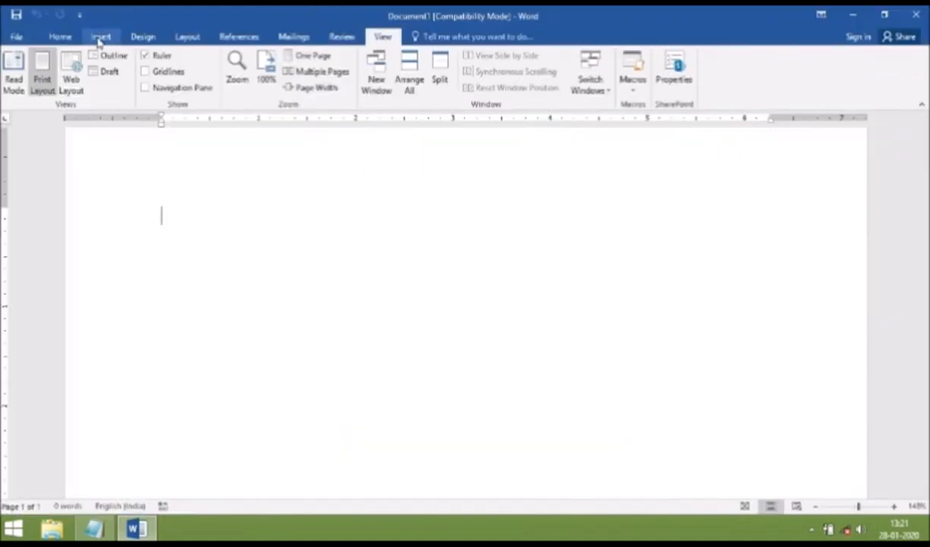
left_click(187, 37)
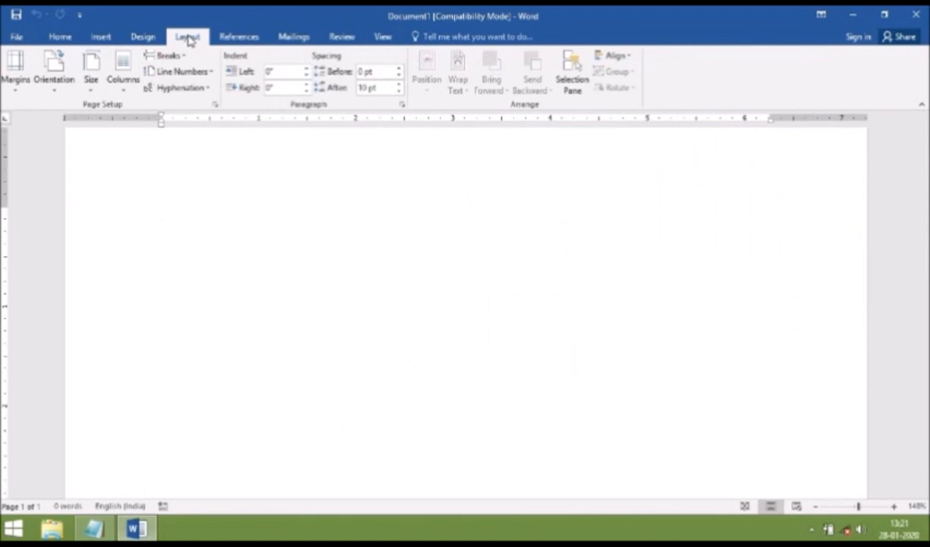
left_click(91, 79)
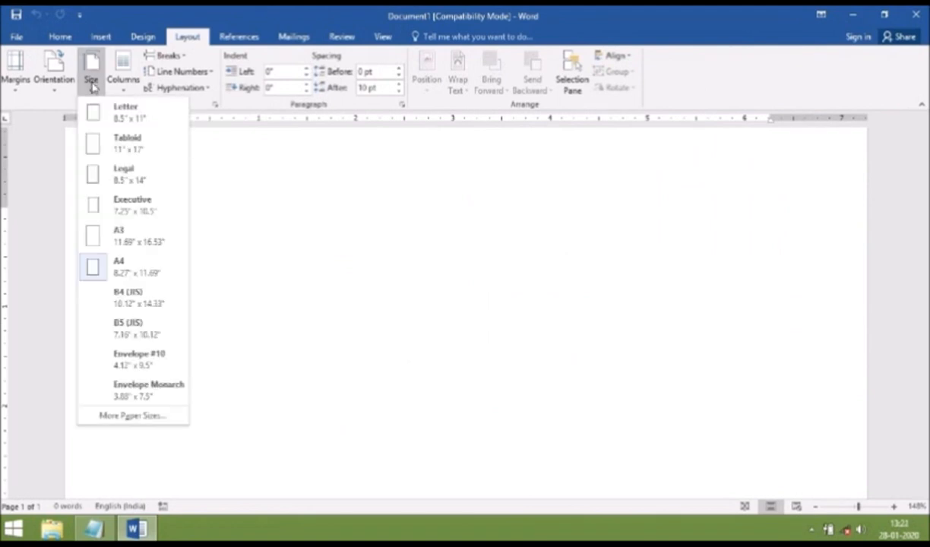
left_click(119, 265)
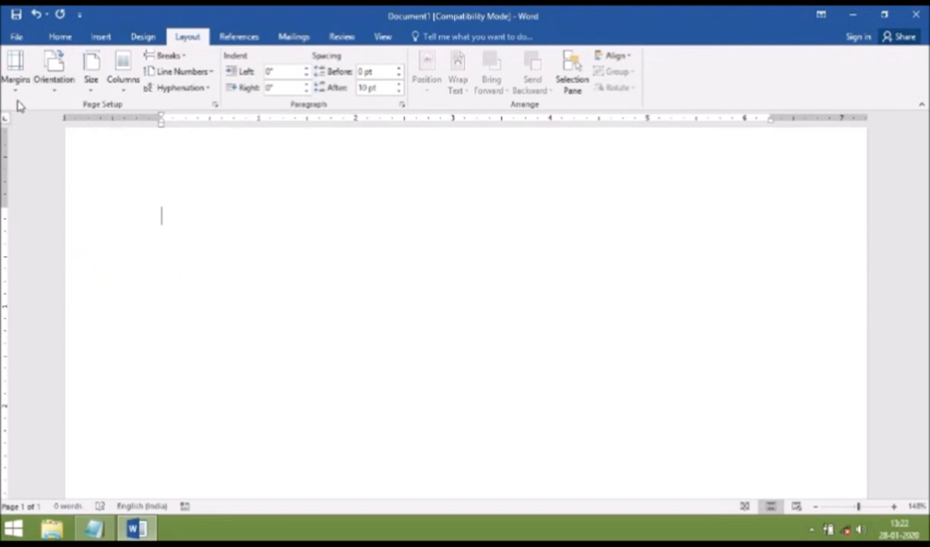
Apply Moderate margins (0.75" sides, 1" top and bottom) and keep portrait orientation
left_click(15, 76)
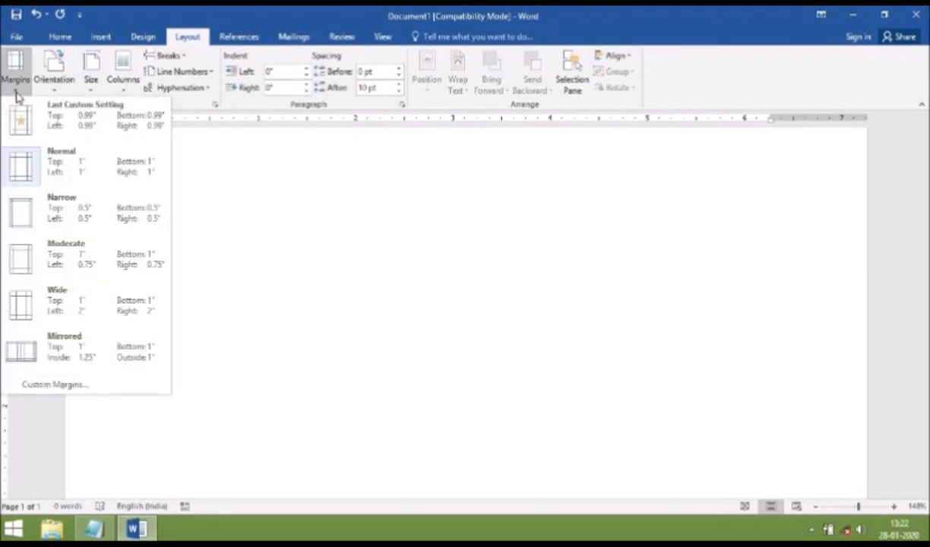
left_click(82, 260)
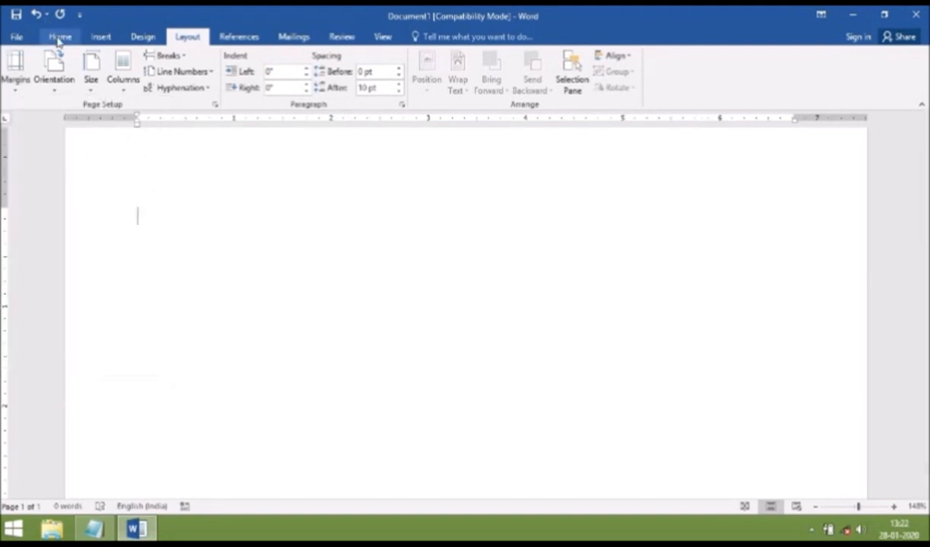
left_click(57, 64)
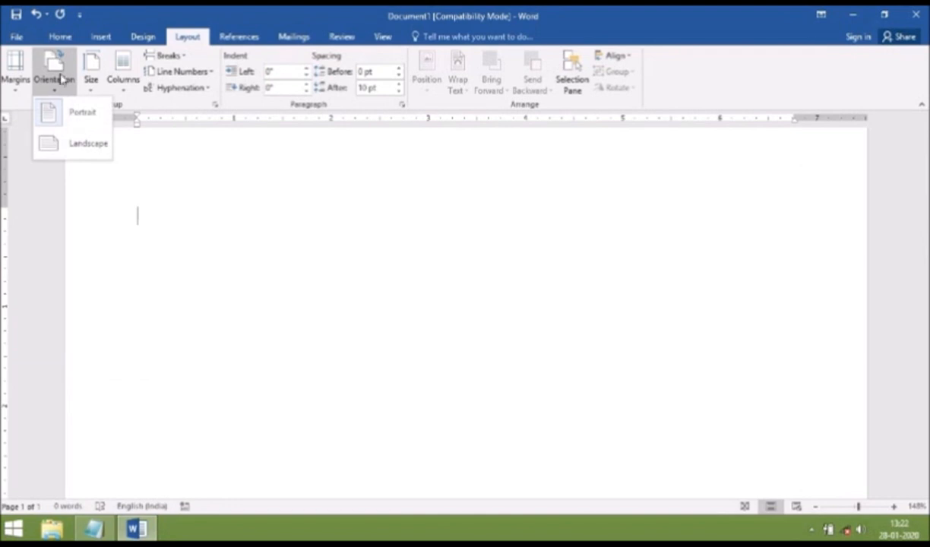
left_click(74, 121)
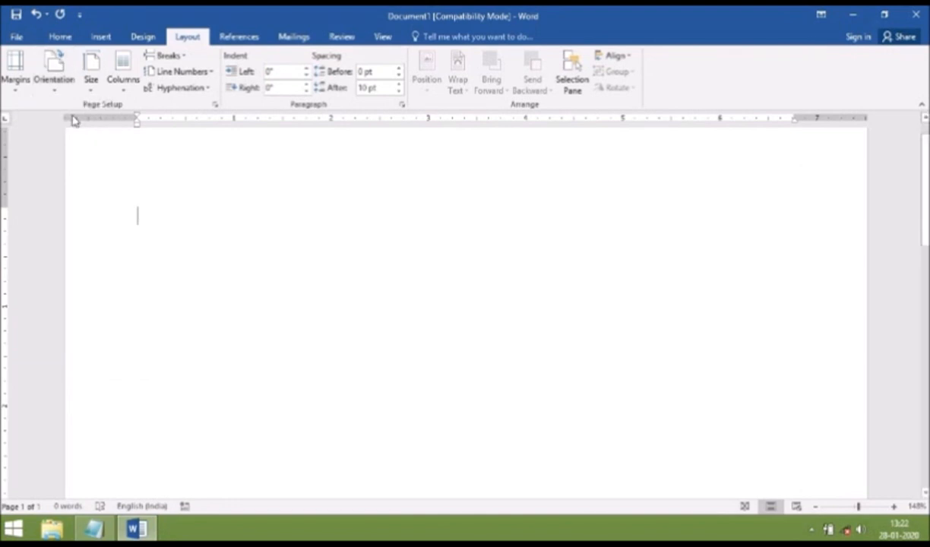
left_click(59, 38)
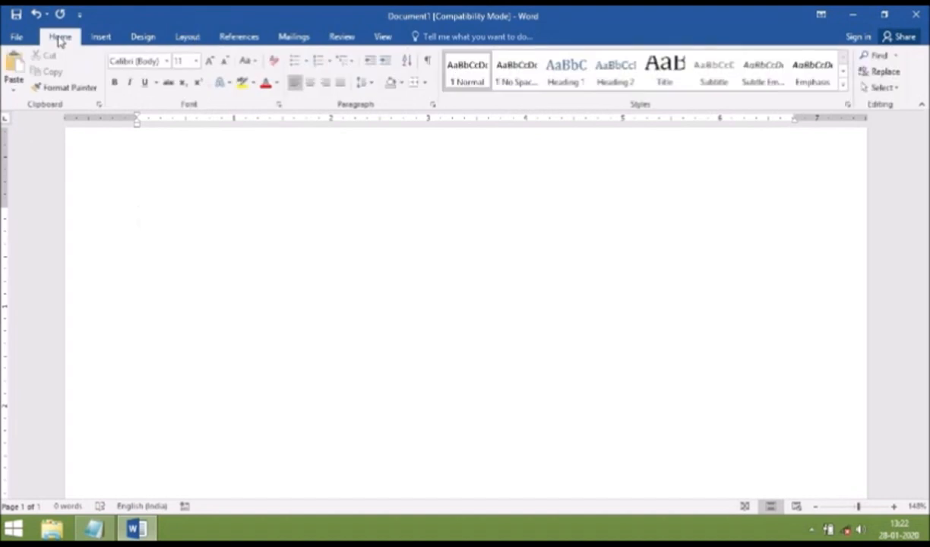
Set the typing font to Arial, 12 pt, with Automatic (black) font colour
left_click(167, 62)
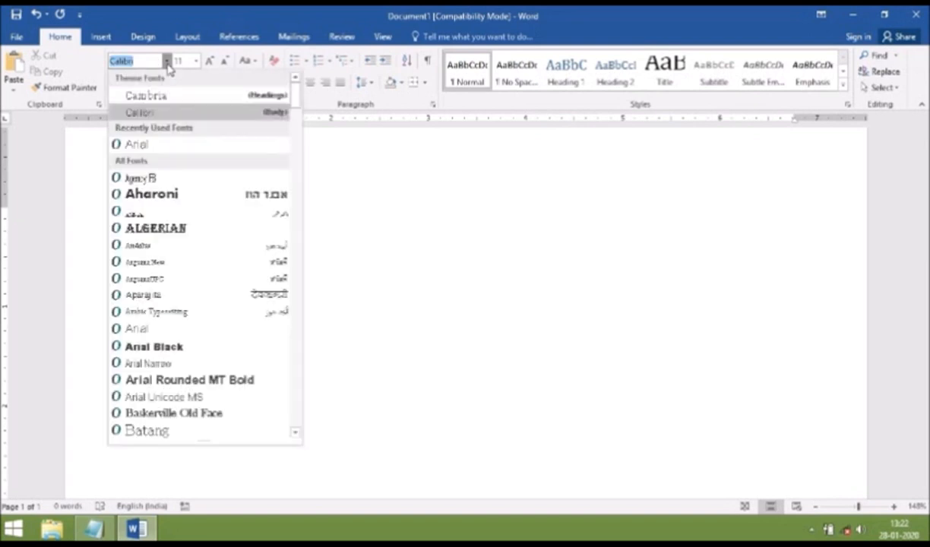
left_click(158, 149)
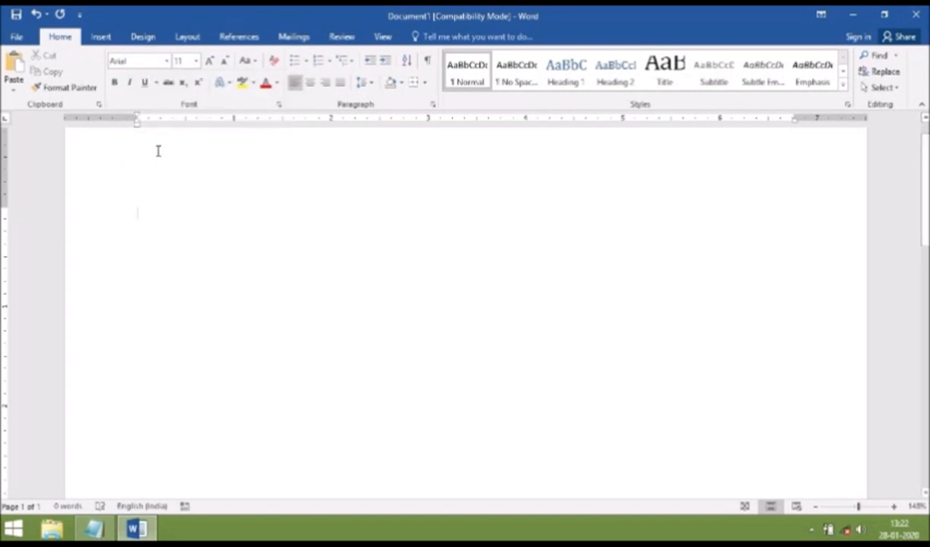
left_click(197, 67)
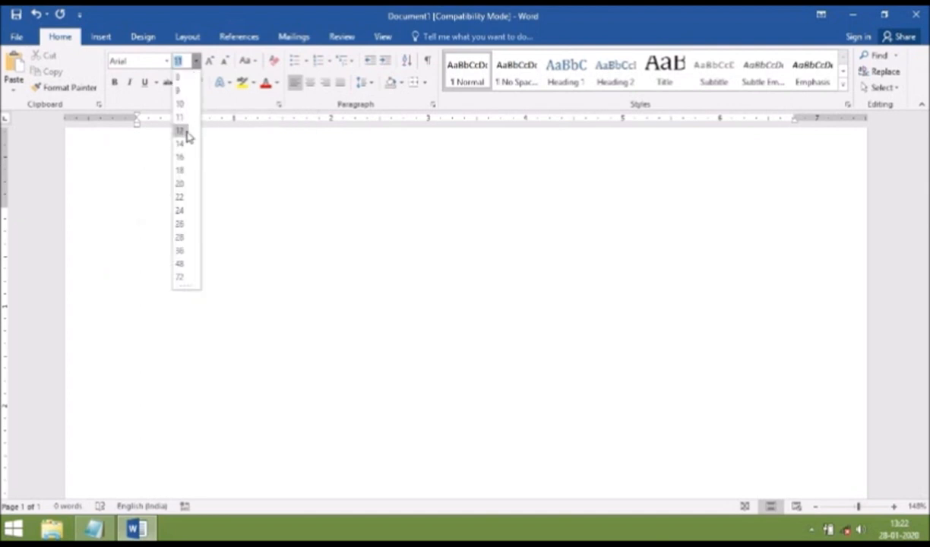
left_click(188, 131)
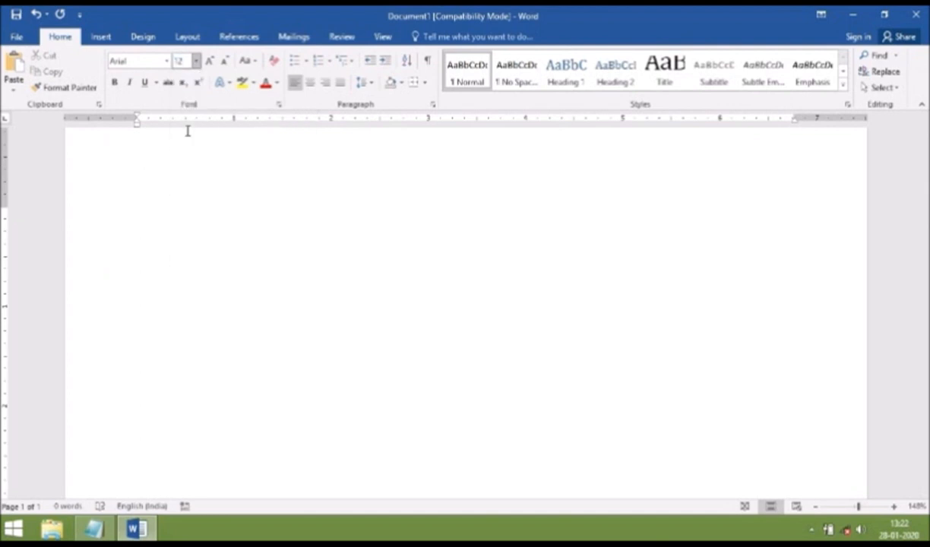
left_click(279, 85)
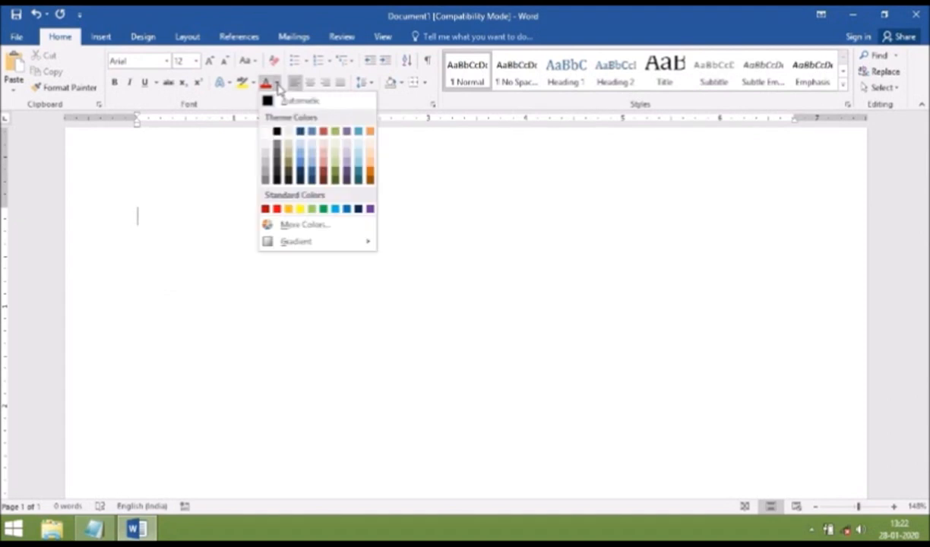
left_click(282, 105)
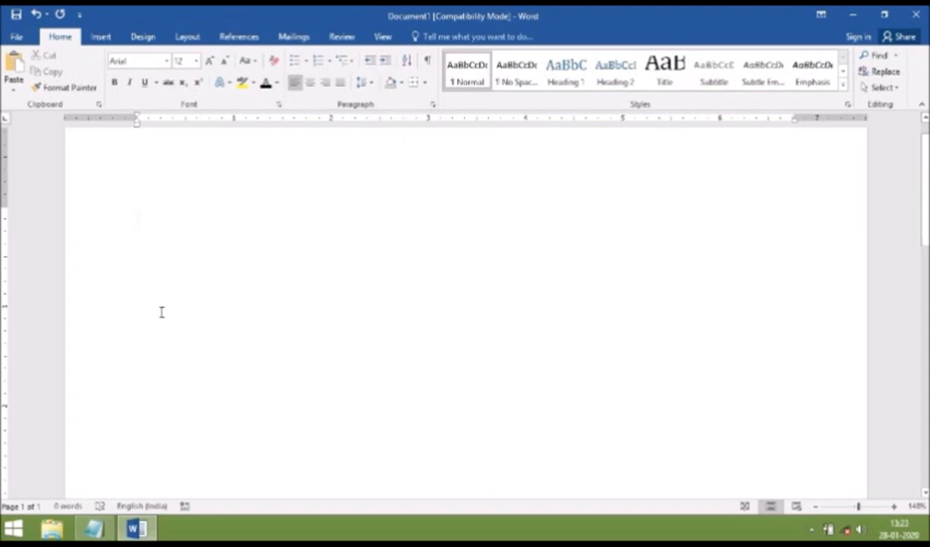
Set paragraph line spacing to Single with 6 pt after, 0 pt before
right_click(138, 216)
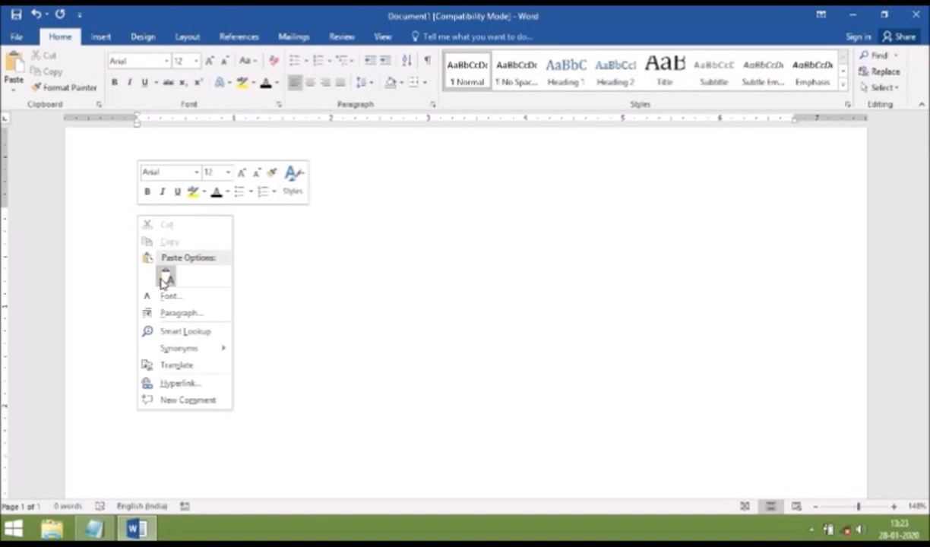
left_click(180, 318)
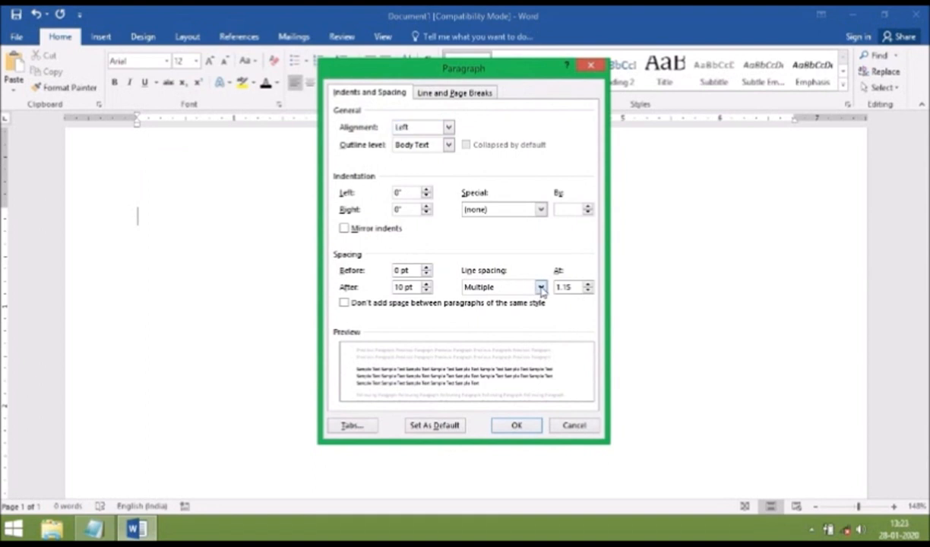
left_click(541, 287)
left_click(521, 301)
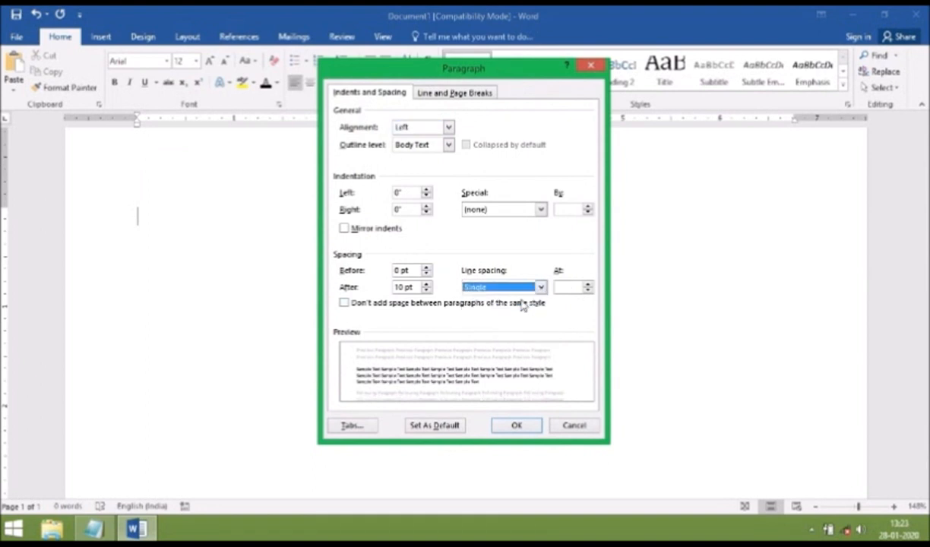
left_click(426, 290)
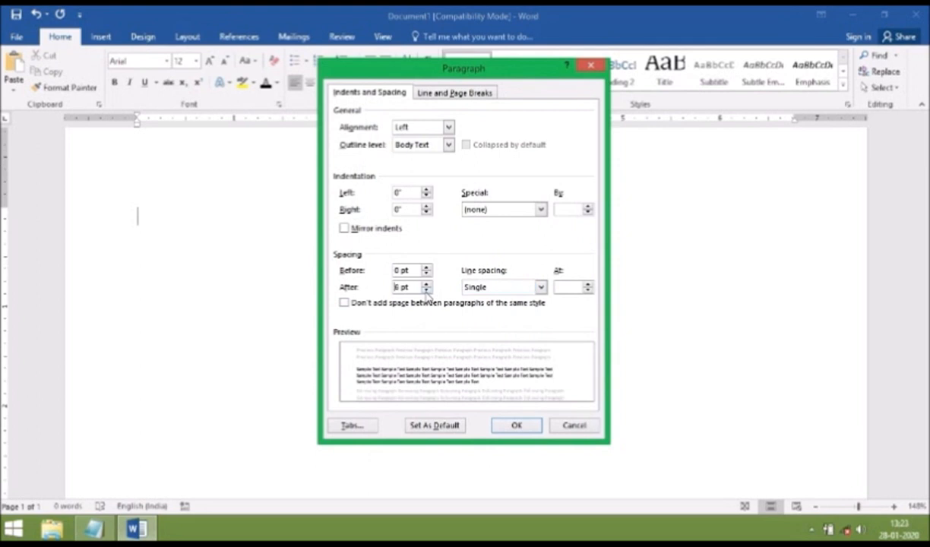
left_click(519, 426)
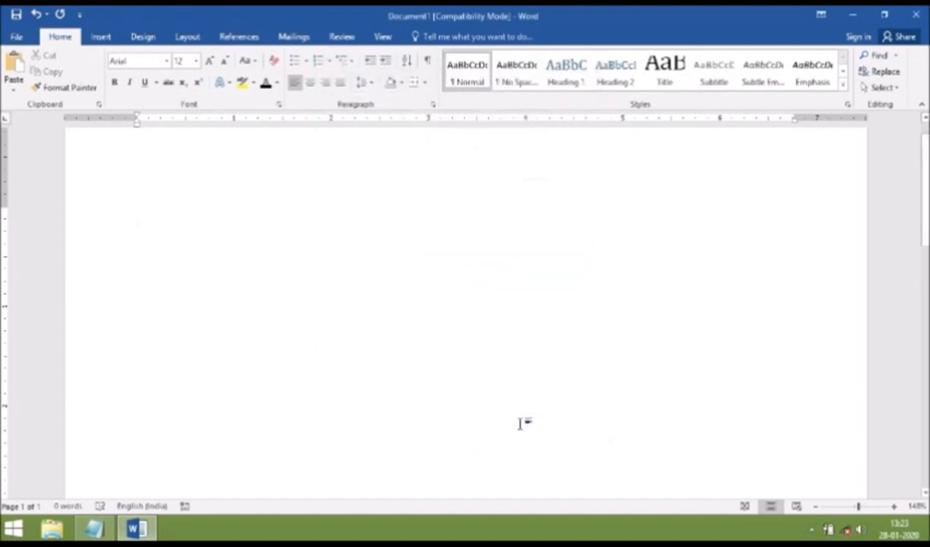
Type the candidate's full name on the first line and make it 22 pt Arial
type("Rajesh")
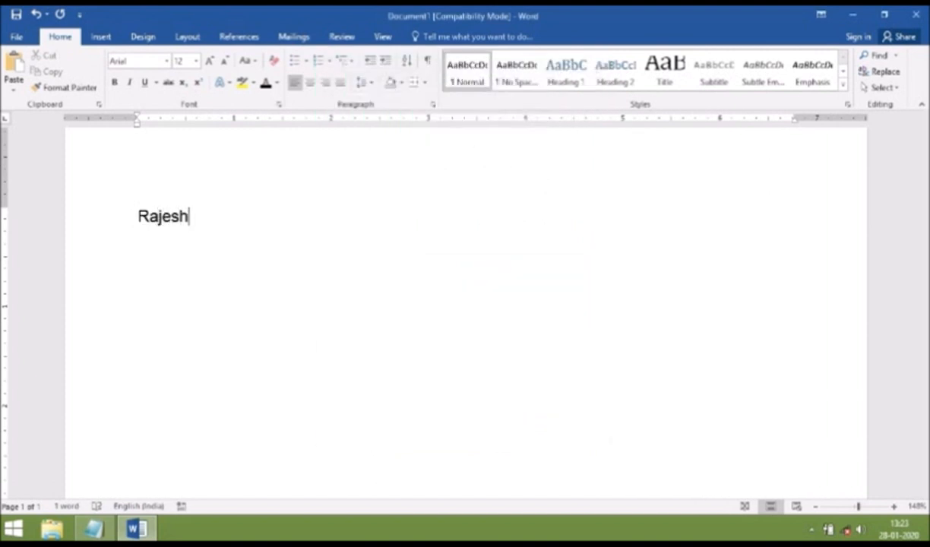
type(" K")
key("shift+Left")
key("shift+Left")
key("shift+Left")
key("shift+Left")
key("shift+Left")
key("shift+Left")
key("shift+Left")
key("shift+Left")
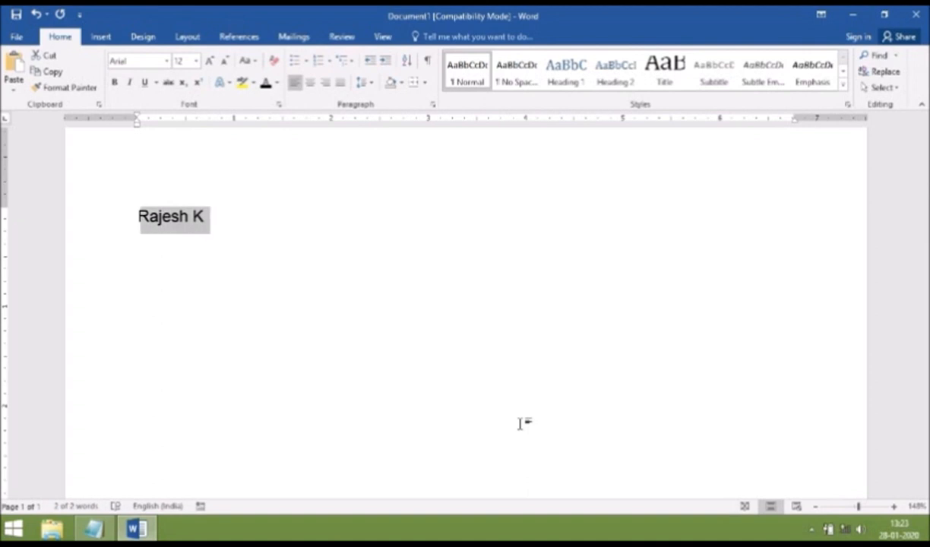
left_click(197, 68)
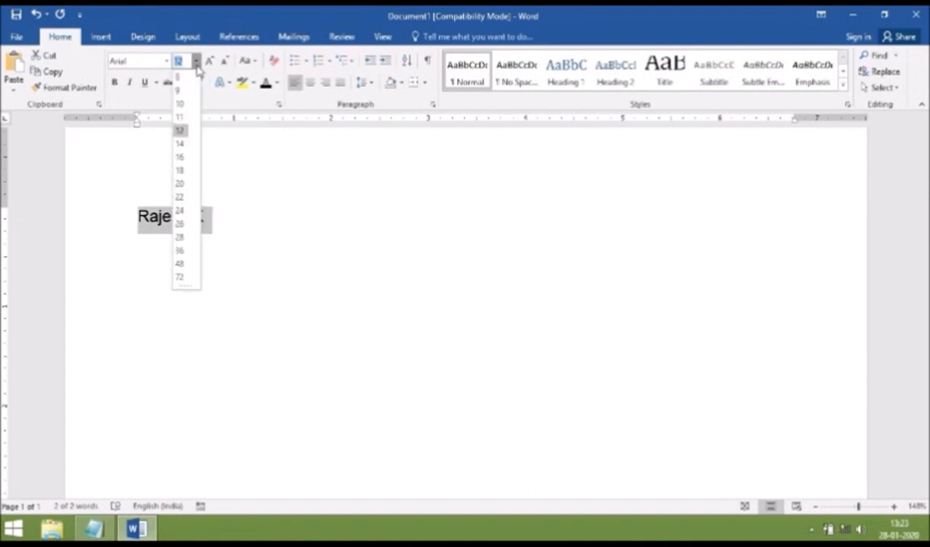
left_click(187, 198)
left_click(256, 172)
key("Return")
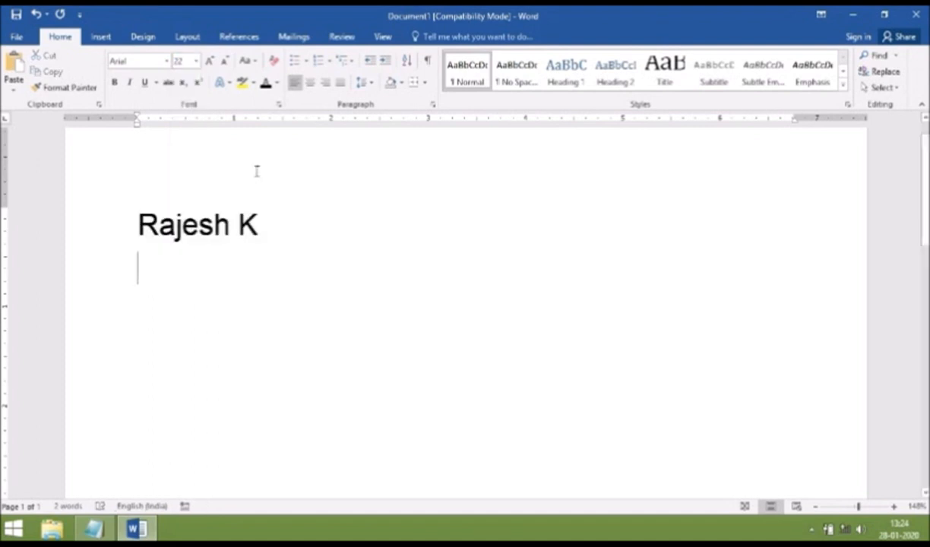
key("BackSpace")
left_click(196, 61)
Return to 12 pt and type the candidate's mobile number on a new line
left_click(181, 130)
key("Return")
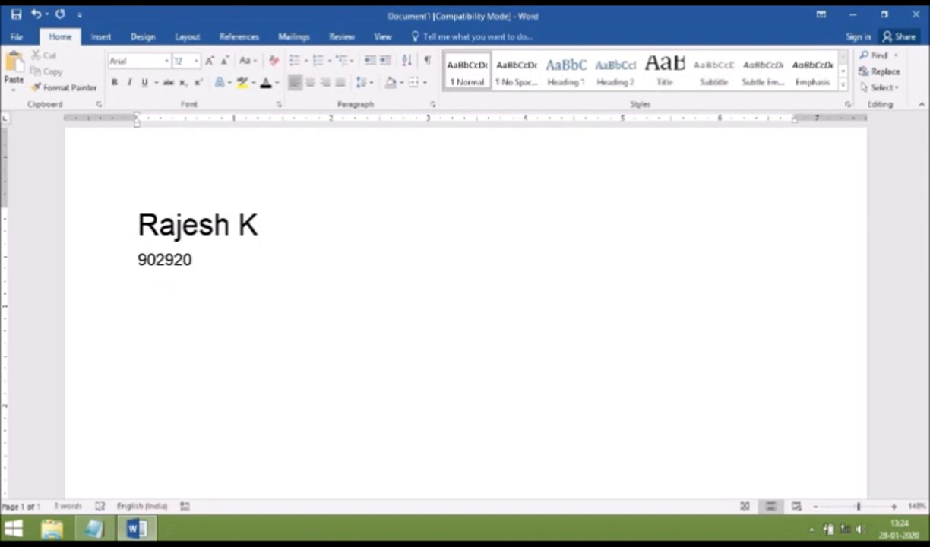
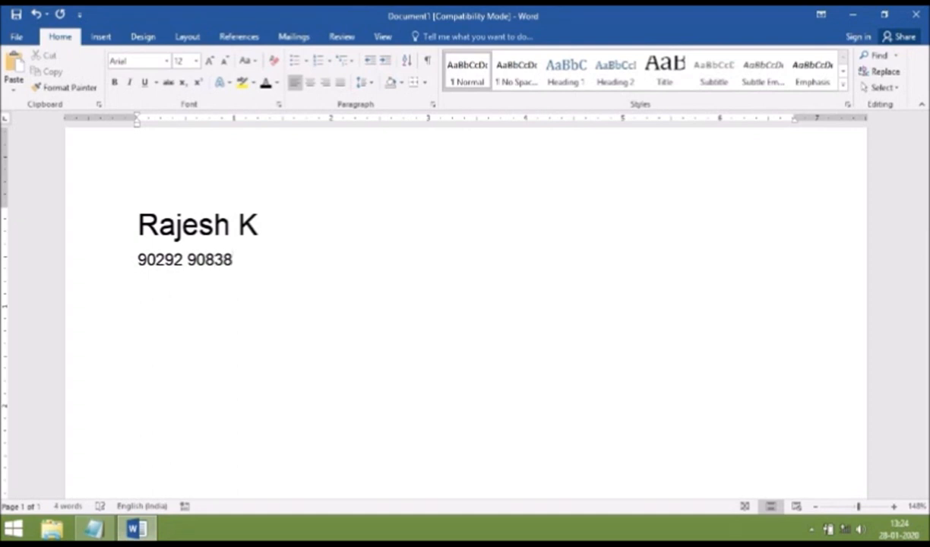
Type the candidate's two comma-separated e-mail addresses below, and prefix the phone line with 'Mobile :'
key("Return")
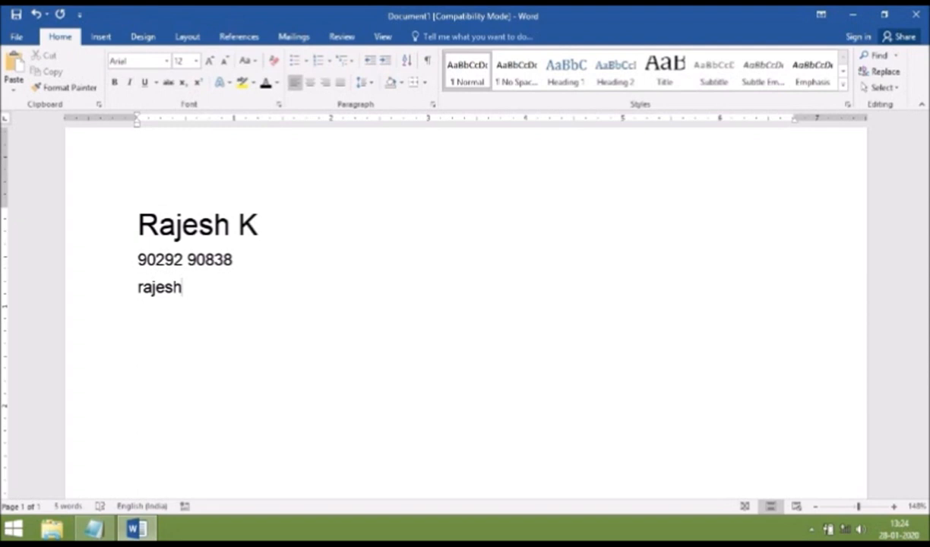
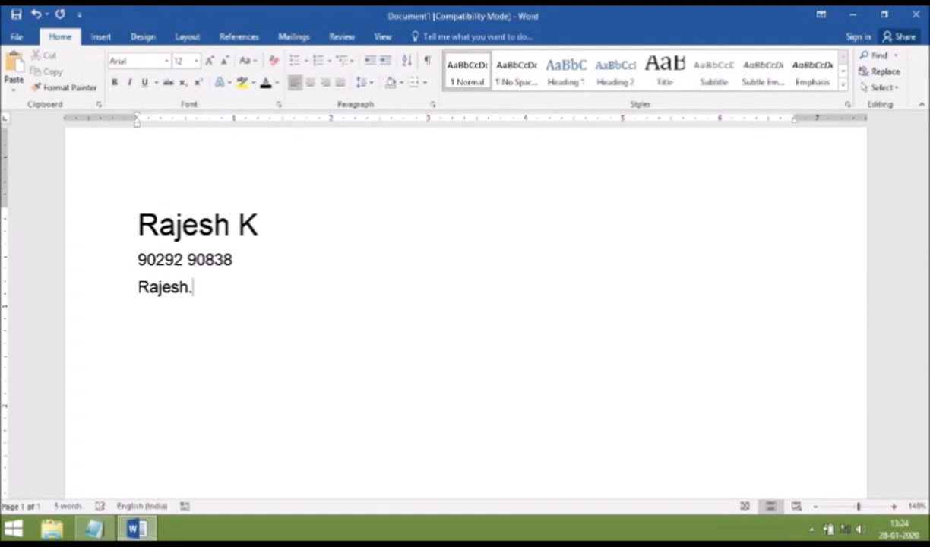
key("Left")
key("Left")
key("Left")
key("Left")
key("Left")
key("Left")
key("Left")
key("Left")
key("Left")
key("Right")
key("Right")
key("Delete")
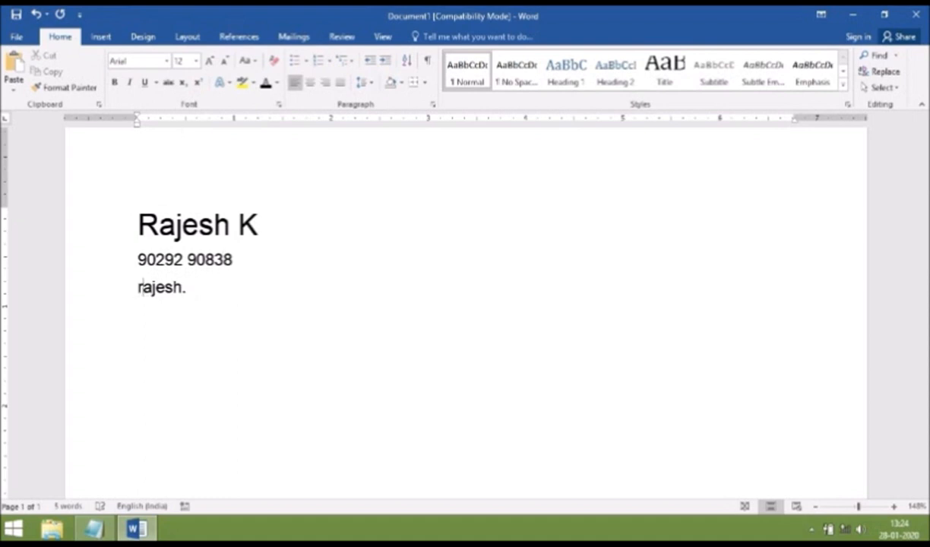
key("Right")
key("Right")
key("Right")
key("Right")
key("Right")
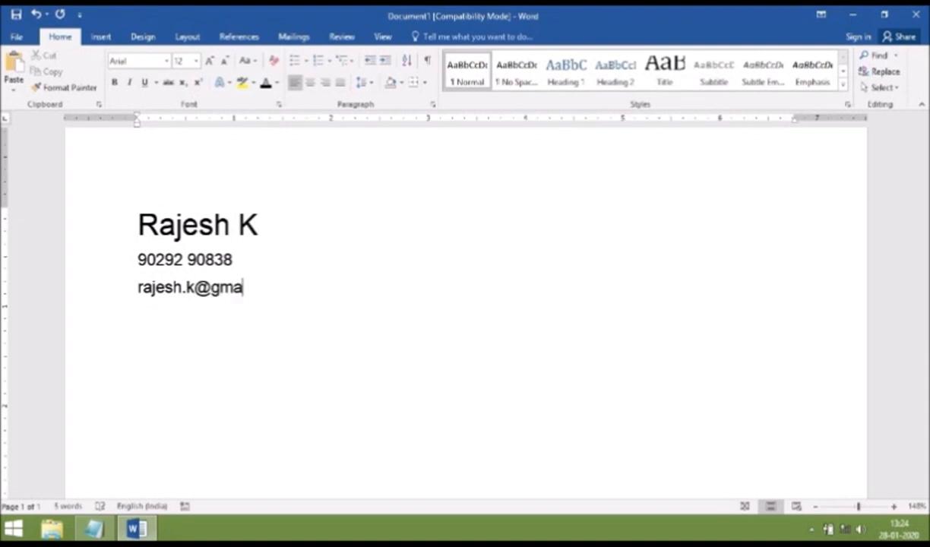
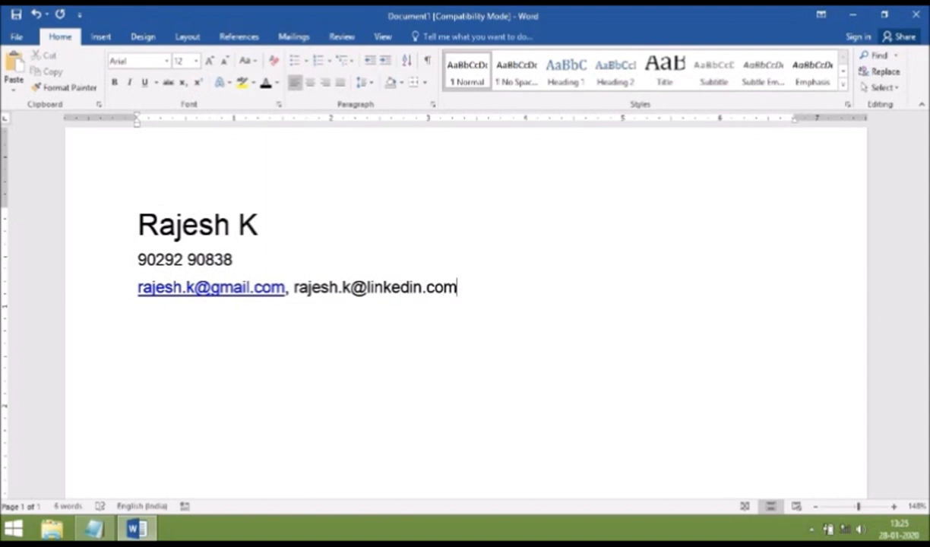
left_click(138, 259)
type("Mob")
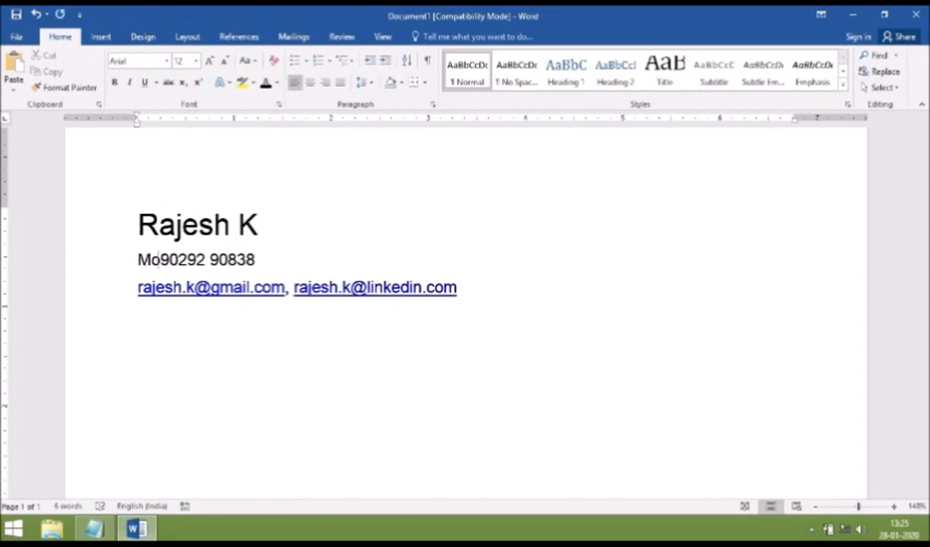
type("ile ")
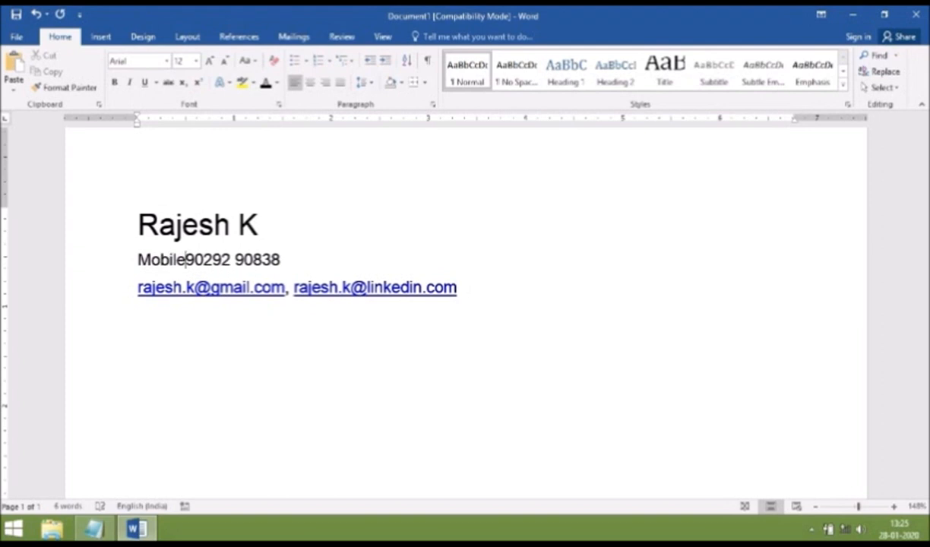
type(":")
Add a 'Summary :' heading and paste the prepared summary text beneath it
left_click(469, 290)
key("Return")
key("Return")
type("S")
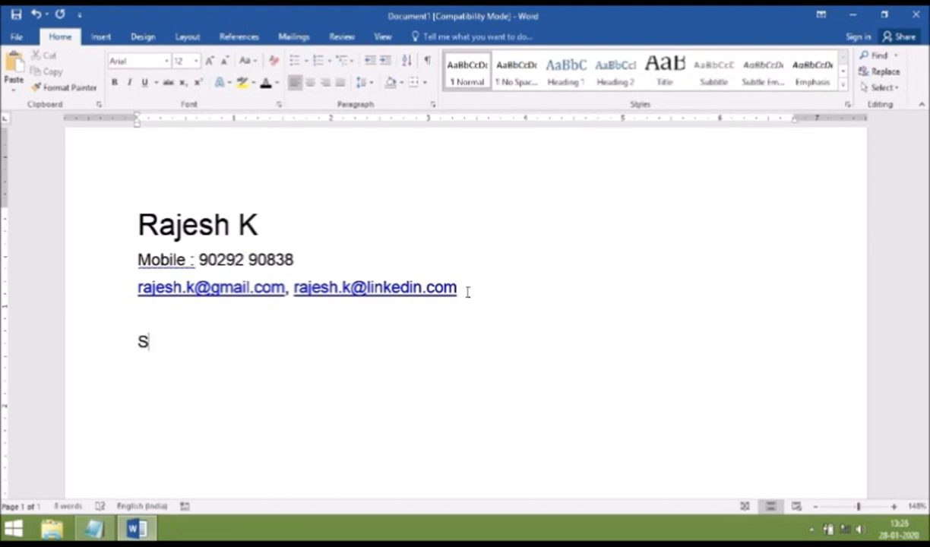
type("umma")
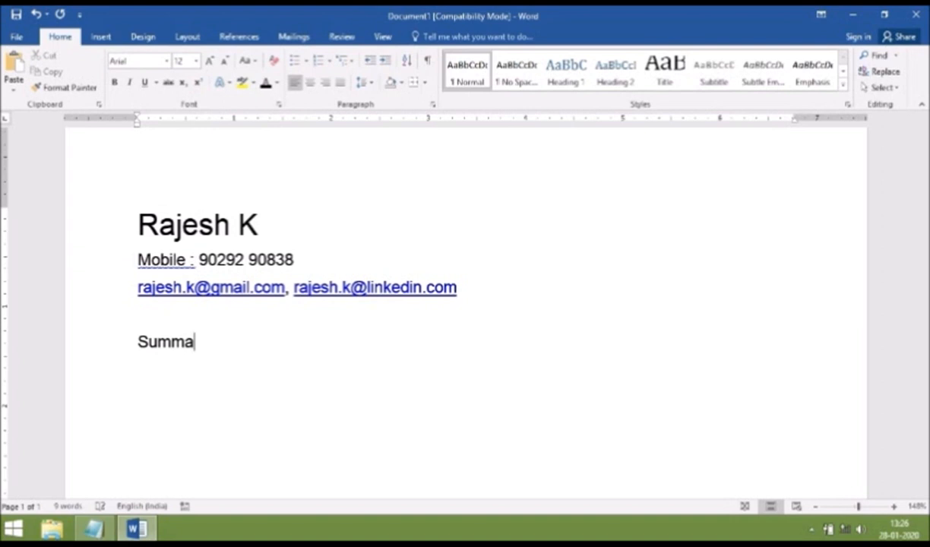
type("ry :")
key("Return")
type("Process oriented data analyst with 5 years of experience in FMCG . Experienced in interpreting and analyzing data to drive growth for a FMCG company. Headed team of 20 skilled workers and reduced operating costs by 15%.")
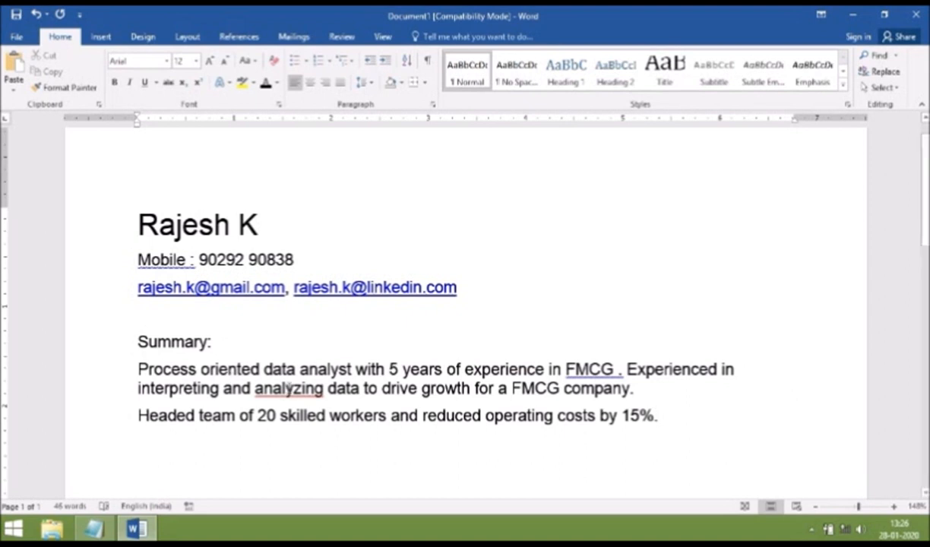
Change 'analyzing' to 'analysing', fix 'FMCG .', and merge the 'Headed team' sentence into the paragraph
left_click(295, 389)
key("Delete")
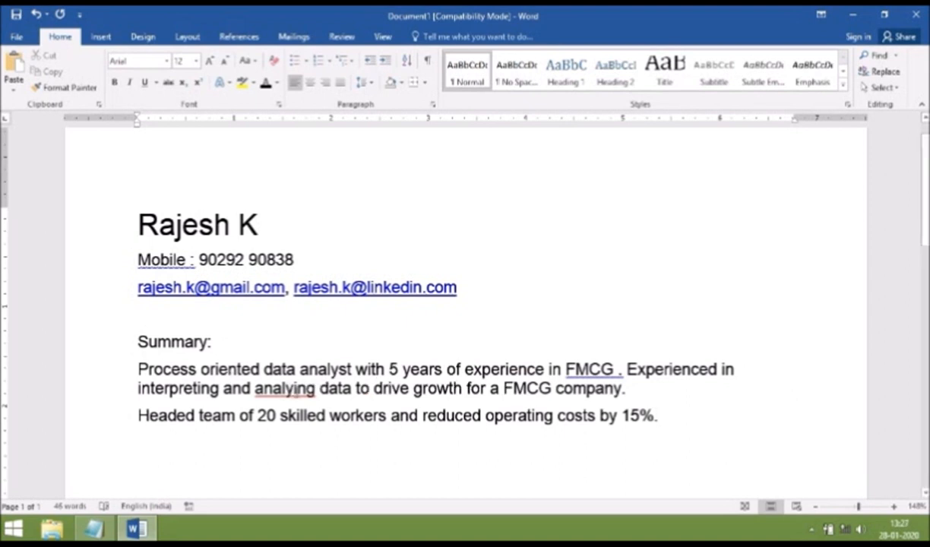
type("s")
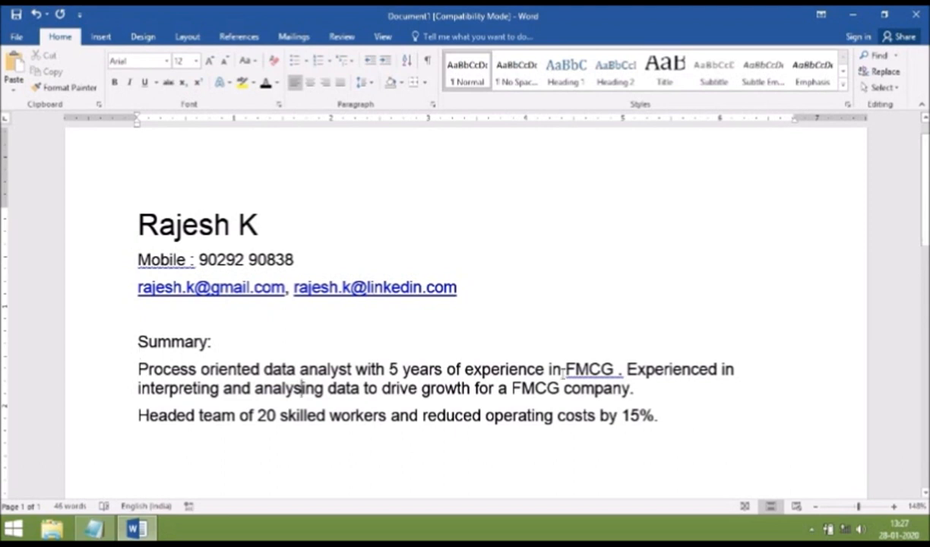
left_click(614, 370)
key("Delete")
left_click(138, 415)
key("BackSpace")
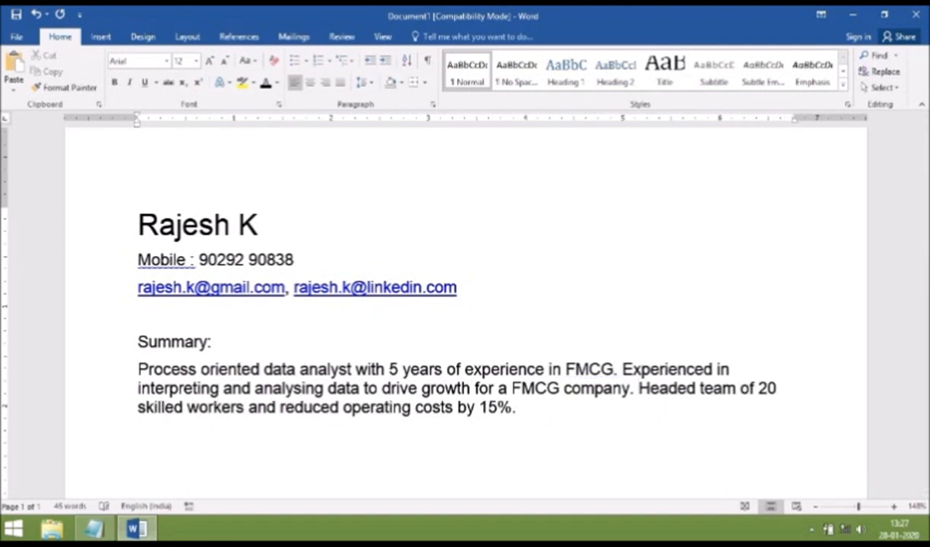
left_click(101, 37)
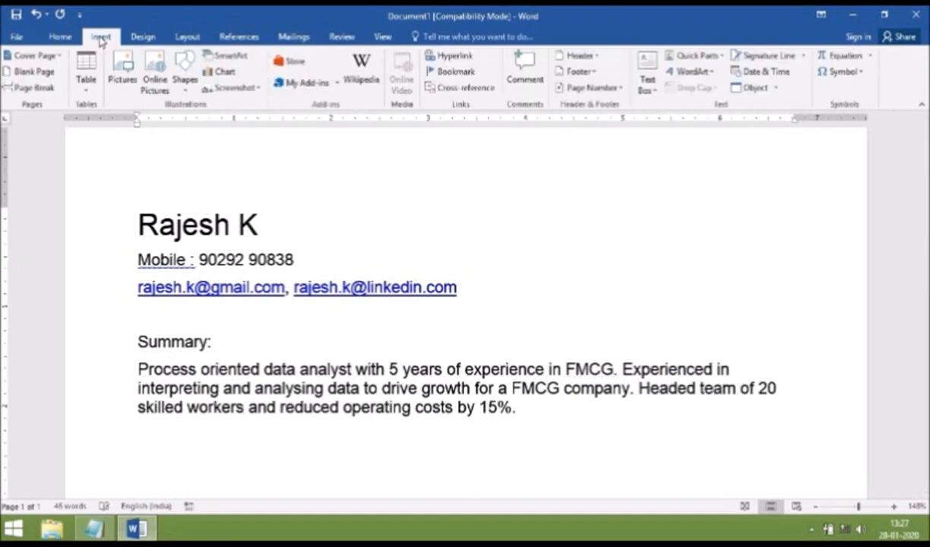
Insert a 2-column table and type 'Skills' and 'Strength' headings above it
left_click(88, 80)
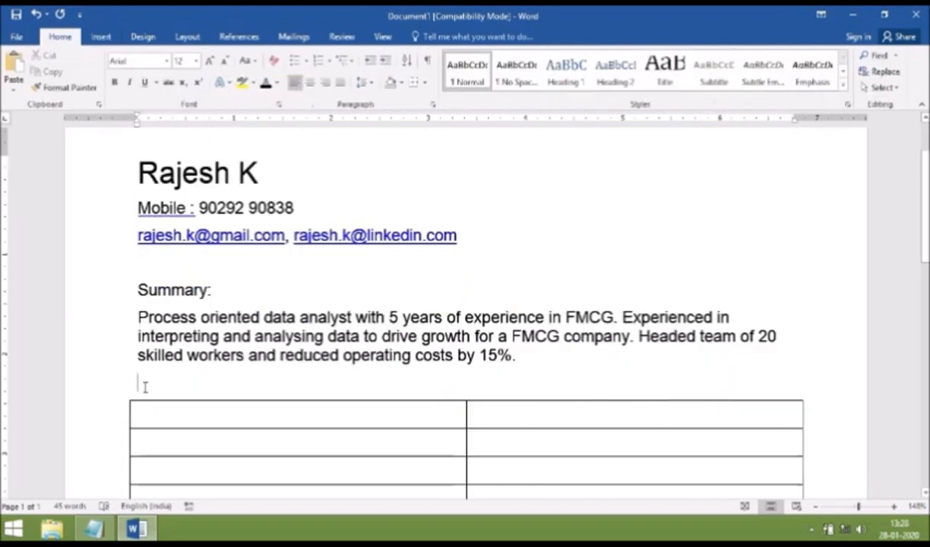
type("S")
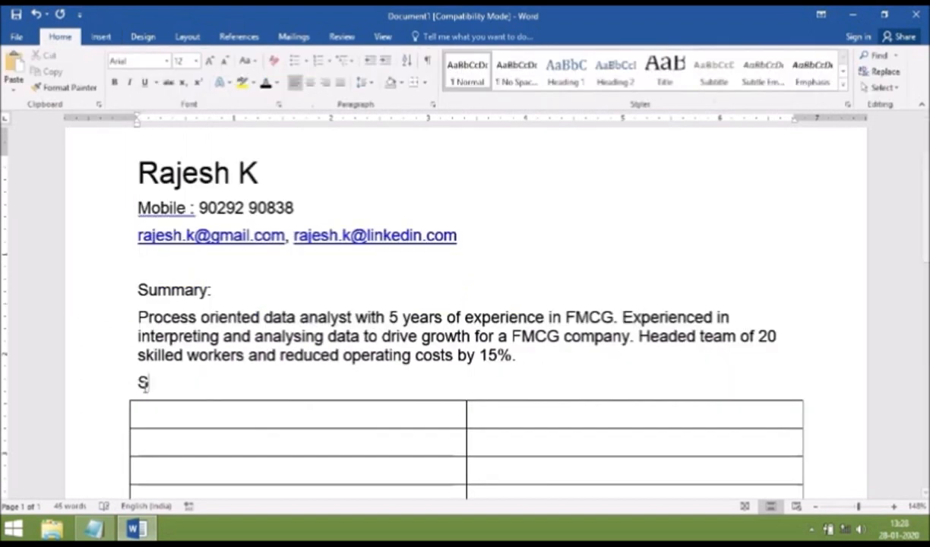
type("kill")
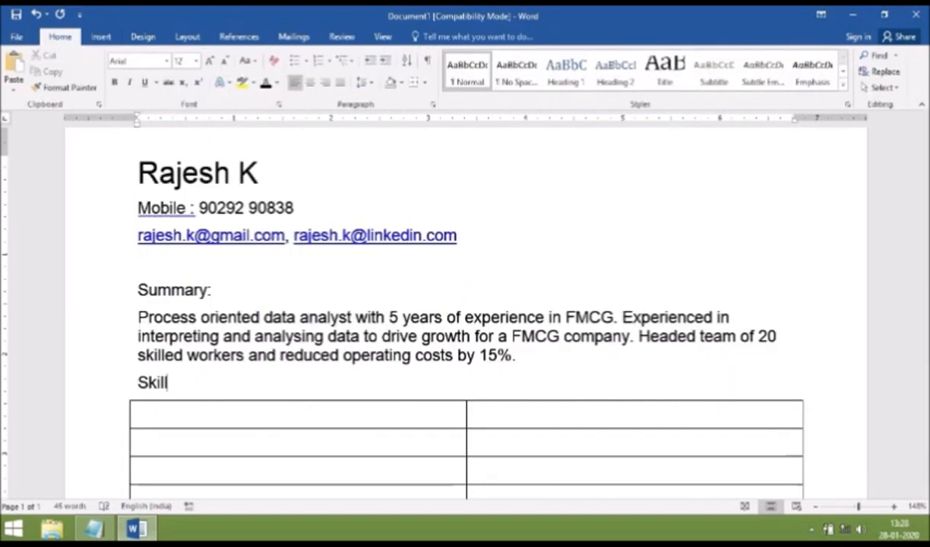
type("s\tStrength")
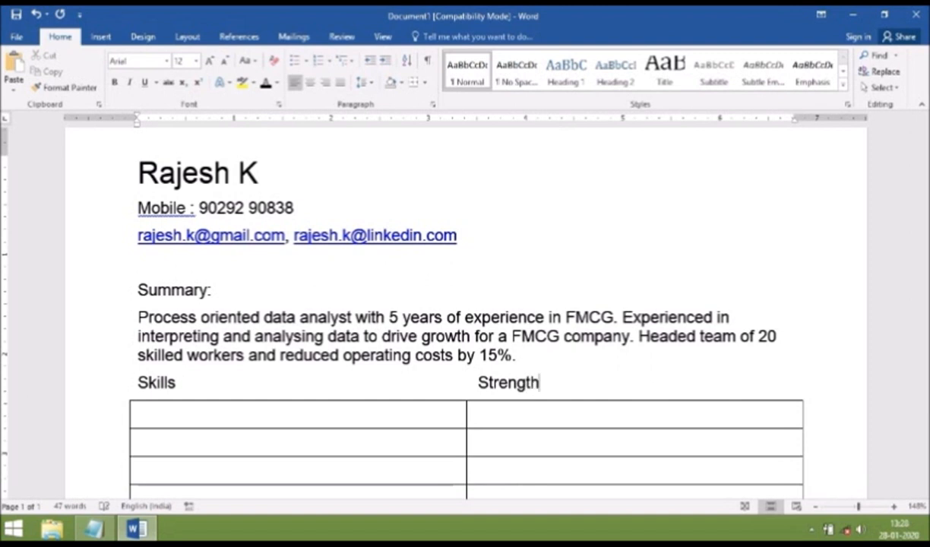
left_click_drag(135, 384, 175, 383)
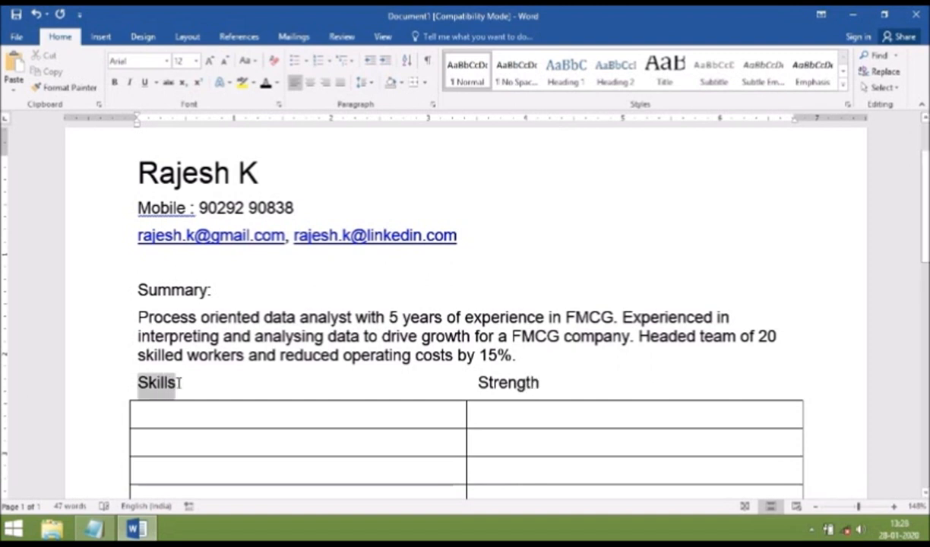
Reduce the space after the Skills/Strength heading line to 3 pt
right_click(163, 391)
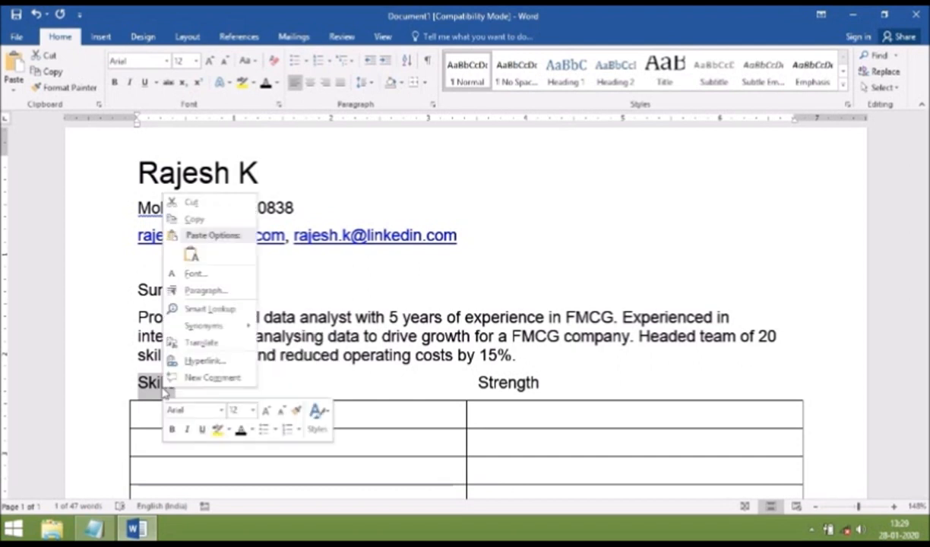
left_click(206, 290)
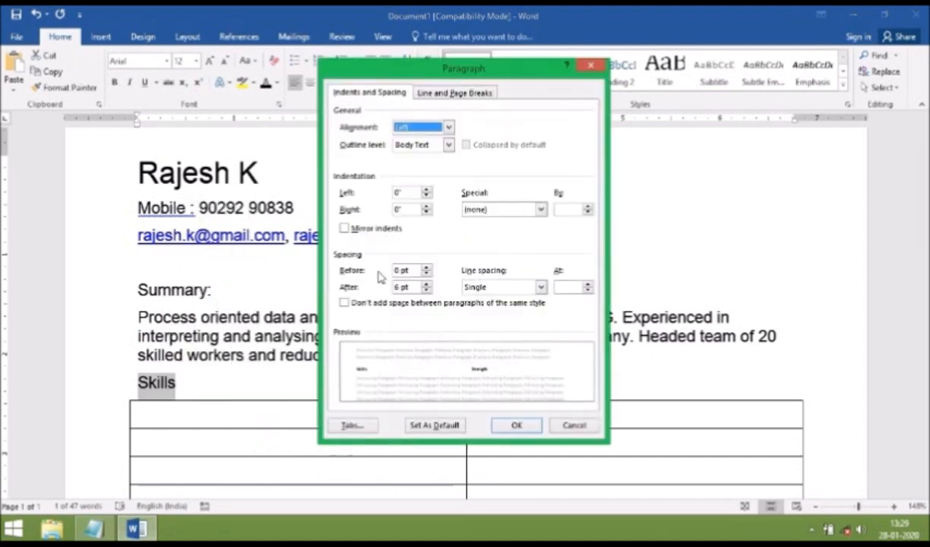
left_click(427, 290)
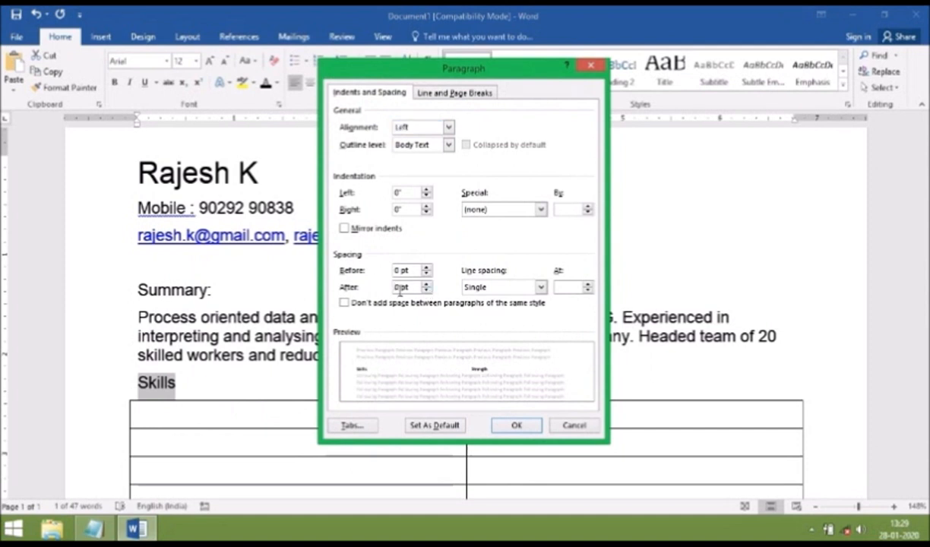
key("BackSpace")
type("3")
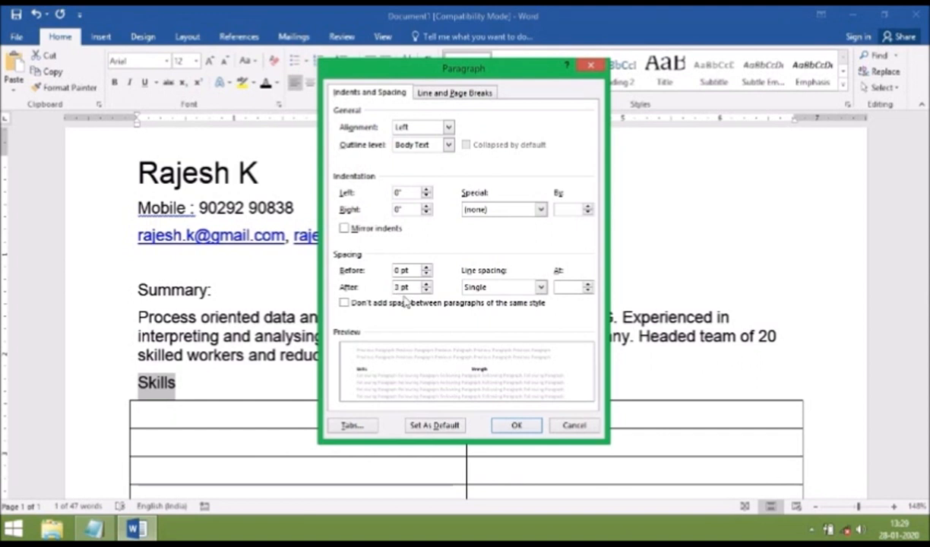
left_click(524, 427)
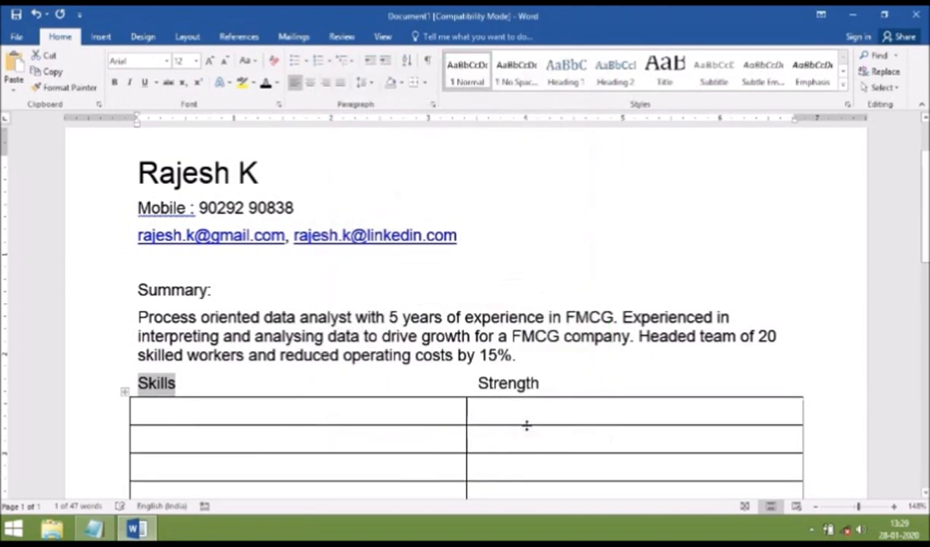
left_click(388, 411)
Bold the phrase '5 years of experience' in the summary
left_click_drag(391, 317, 545, 317)
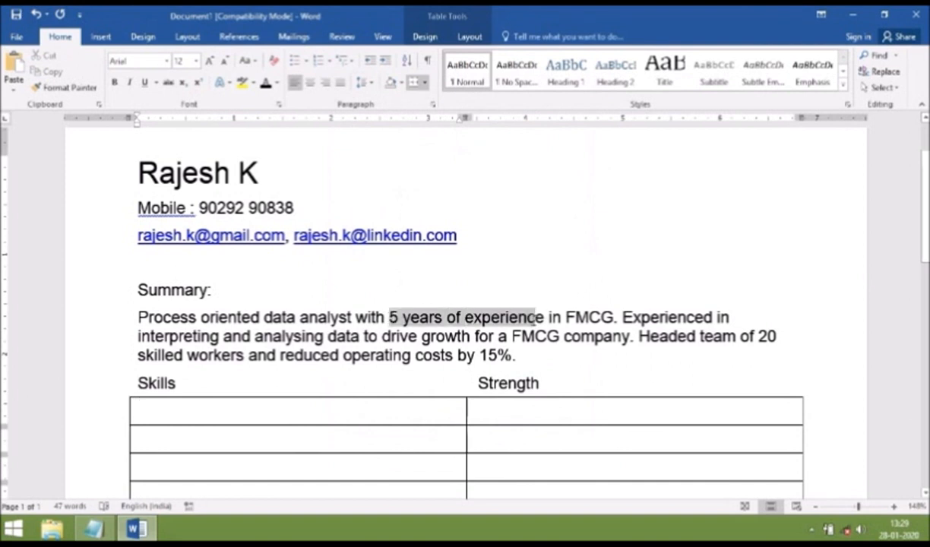
left_click_drag(545, 317, 545, 318)
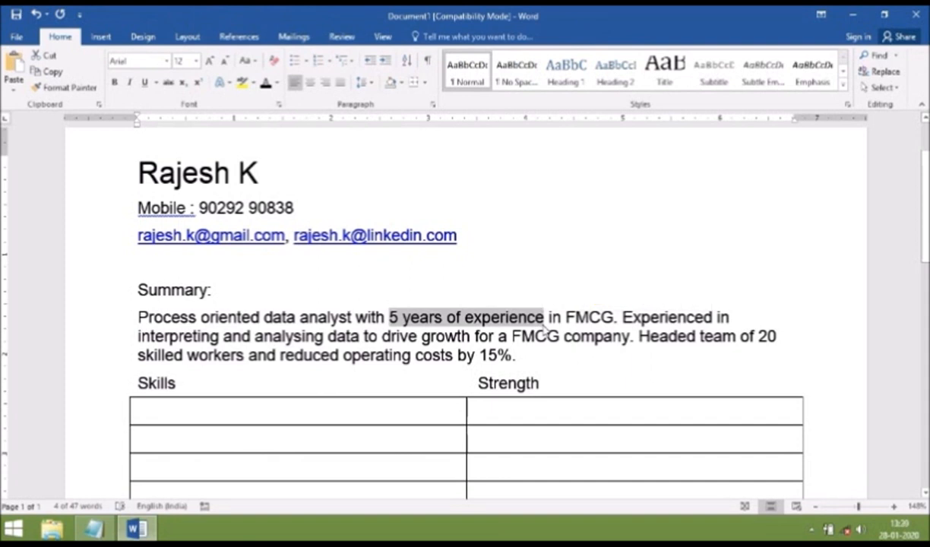
key("ctrl+b")
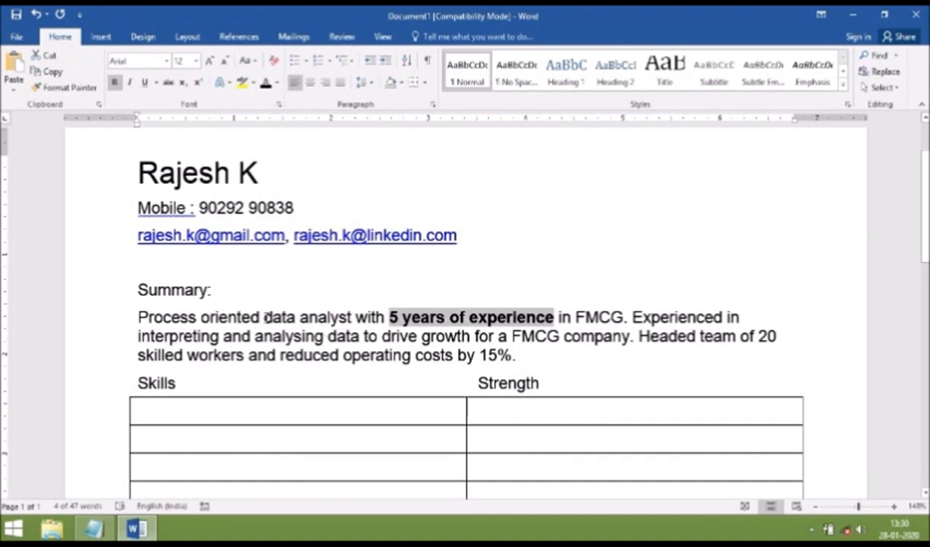
Bold the words 'data analyst' in the summary
left_click(266, 317)
left_click_drag(266, 317, 351, 317)
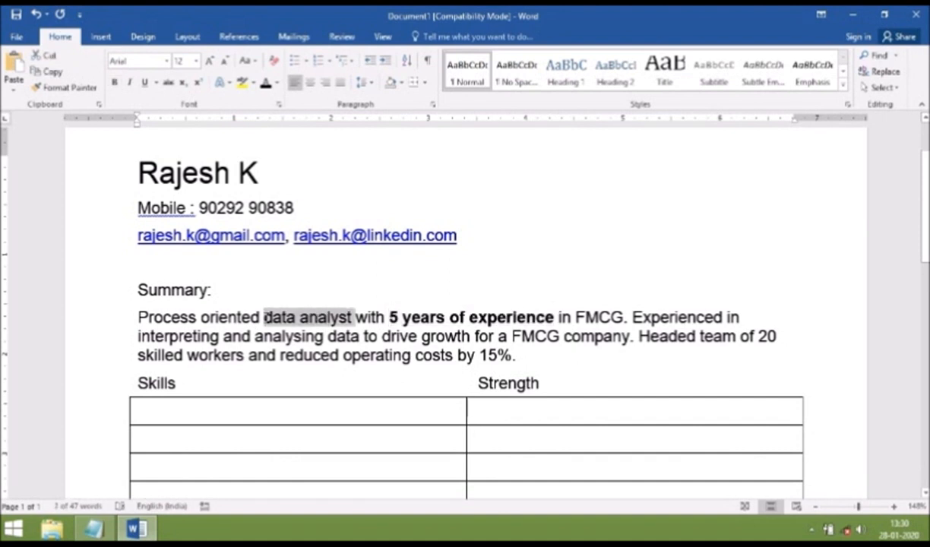
key("ctrl+b")
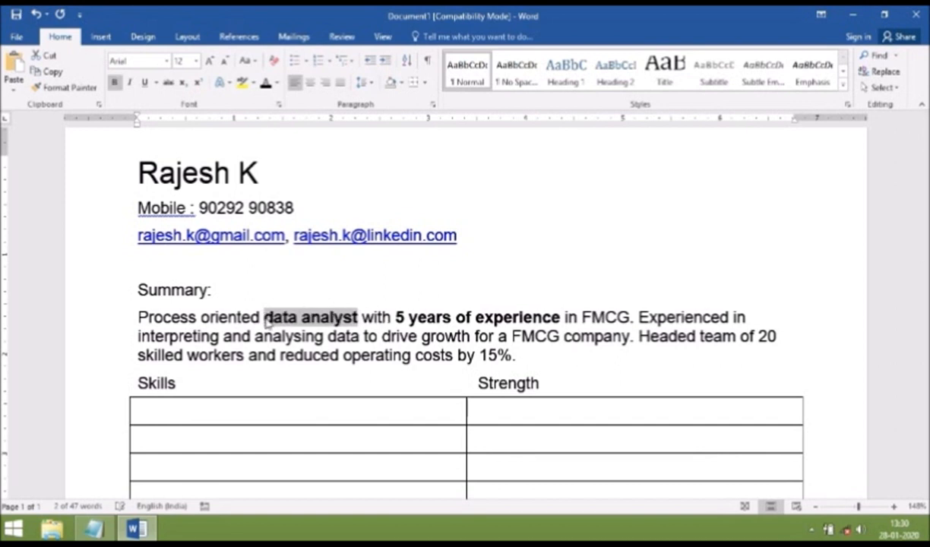
Fill the Skills column: 'Power user of Excel & MS Access', 'SAS Enterprise Miner', 'SQL and Minitab programs', 'Oracle 8i database'
left_click(153, 409)
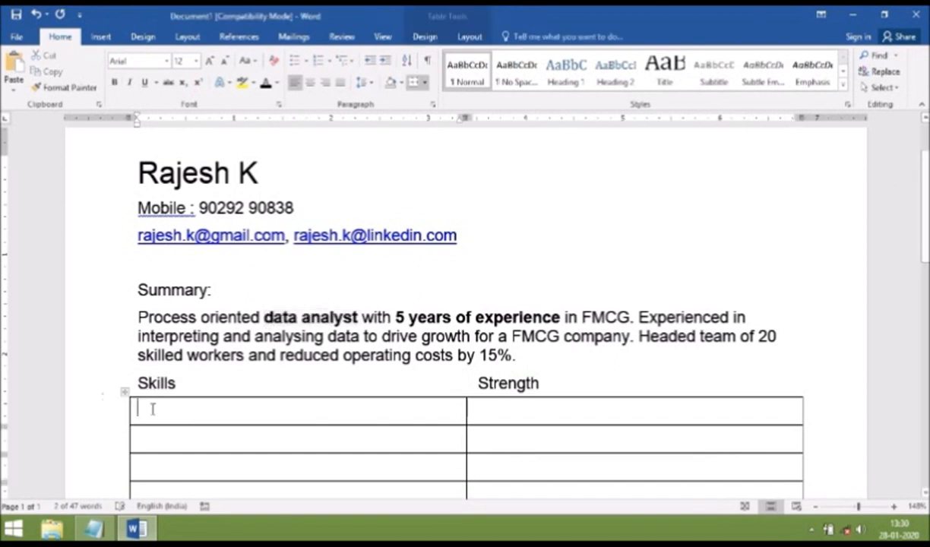
type("Power user of Excel")
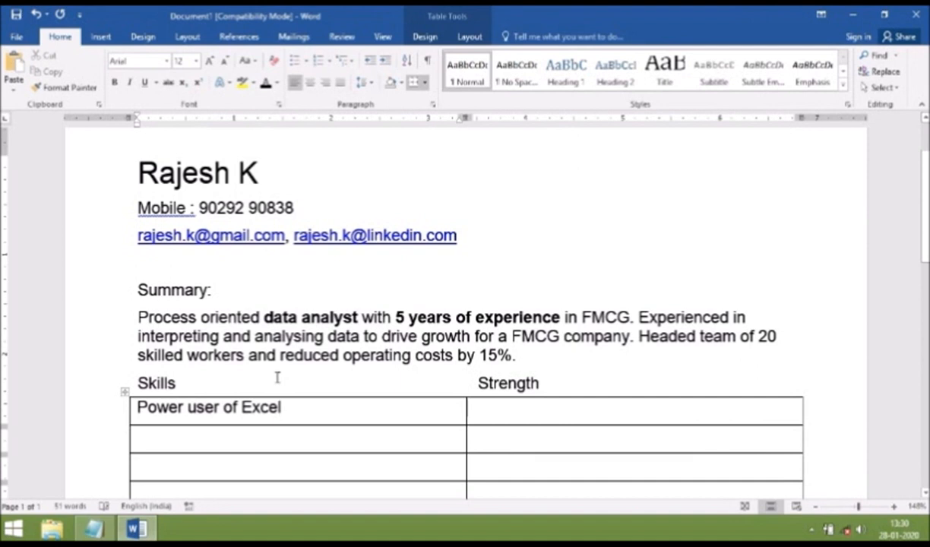
left_click(145, 439)
type("SAS Enterprise Miner")
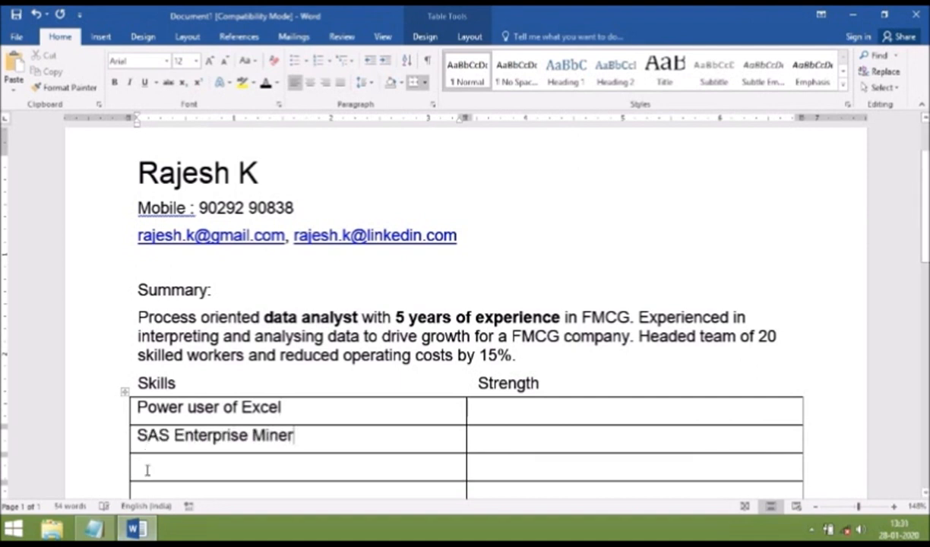
left_click(147, 470)
type("SQL and Minitab programs")
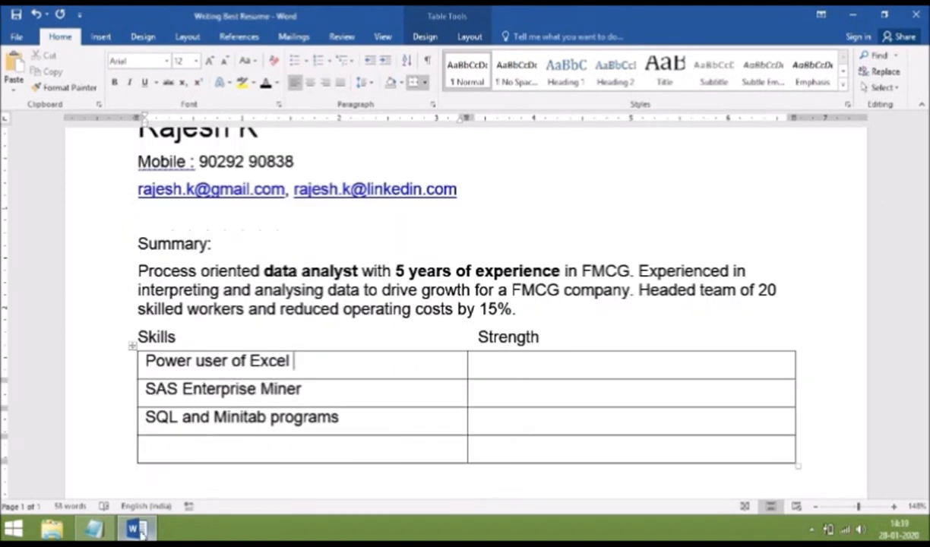
type("&")
type(" MS Access")
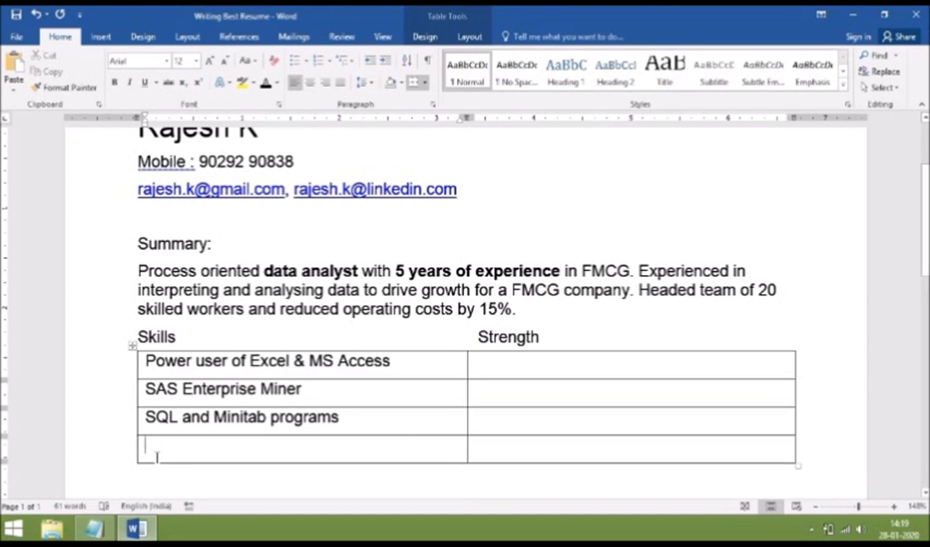
type("Oracle 8i database")
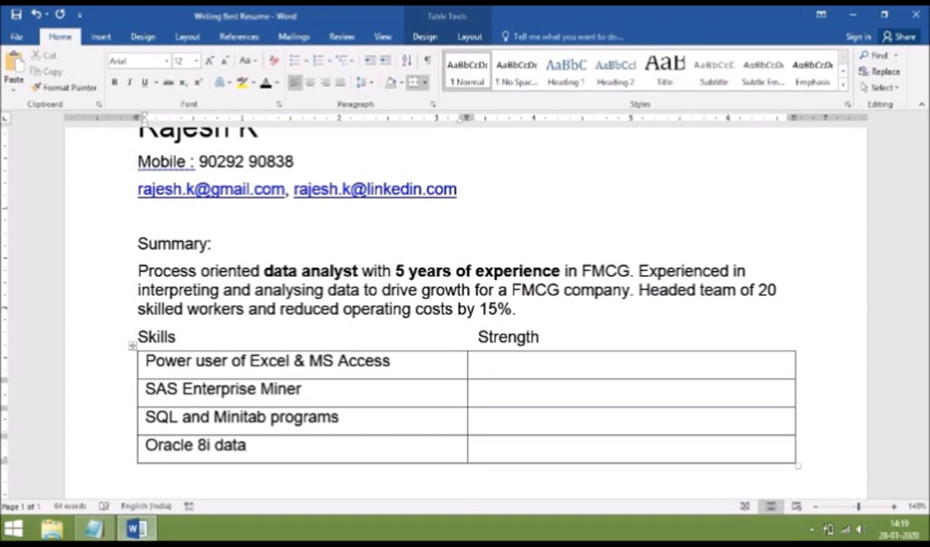
Fill the first two Strength cells with 'Strong communication in English & Hindi' and 'Creative approach to resolve issues.'
left_click(475, 364)
type("S")
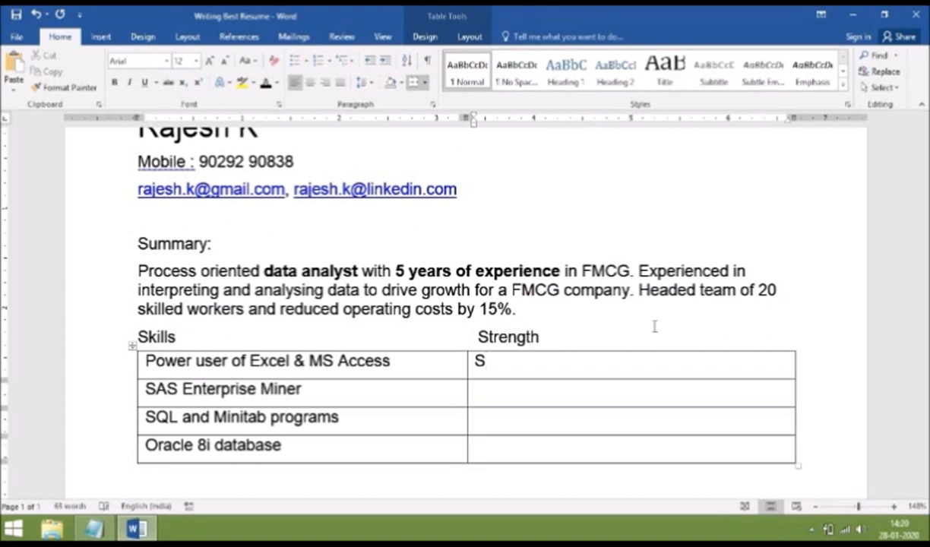
type("trong commu")
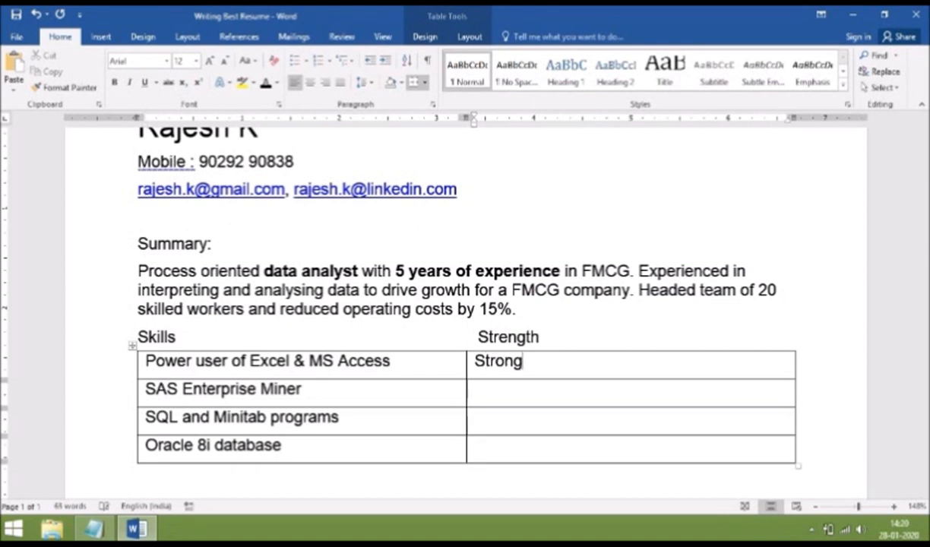
type("ni")
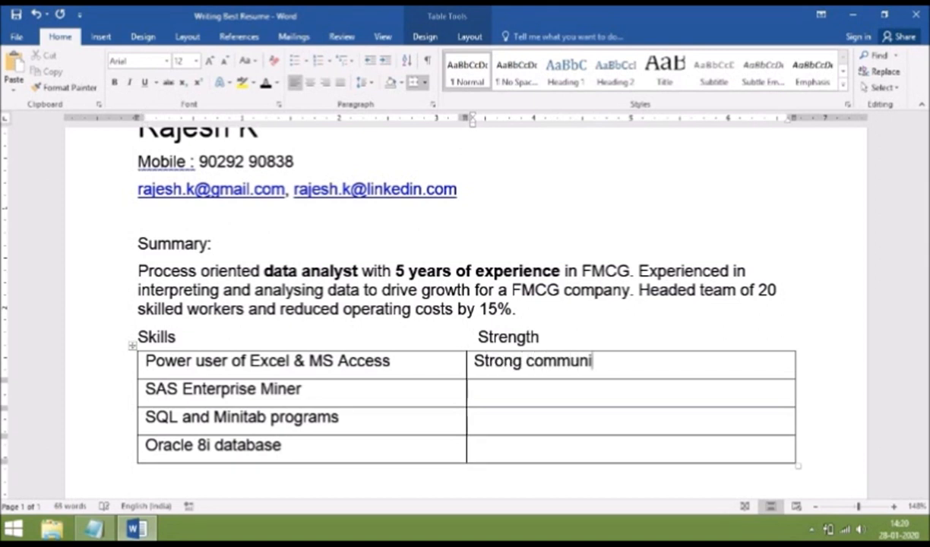
type("cation in English ")
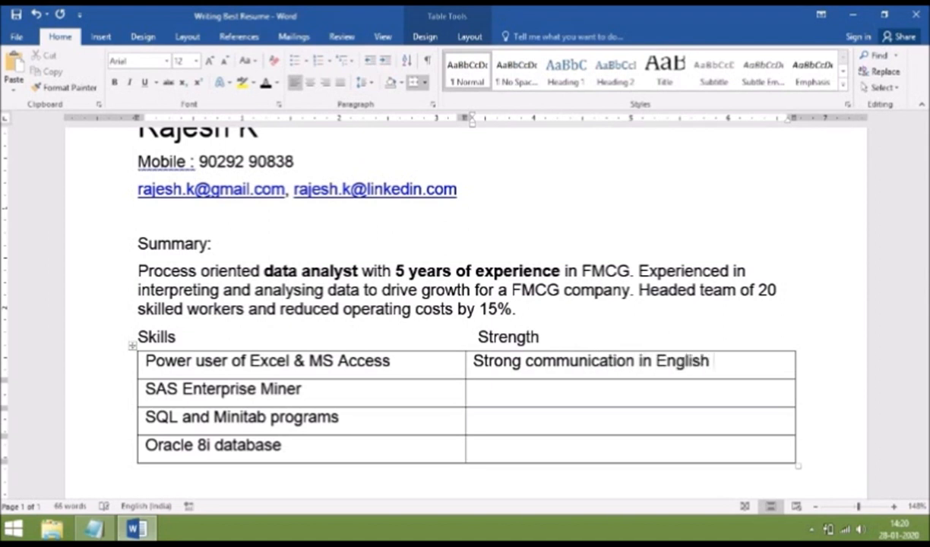
type("& Hindi")
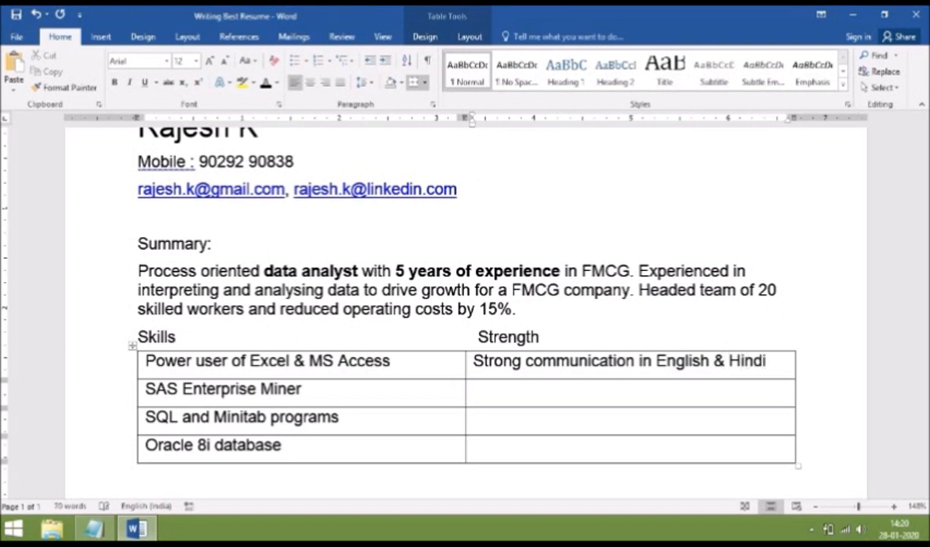
key("Down")
type("C")
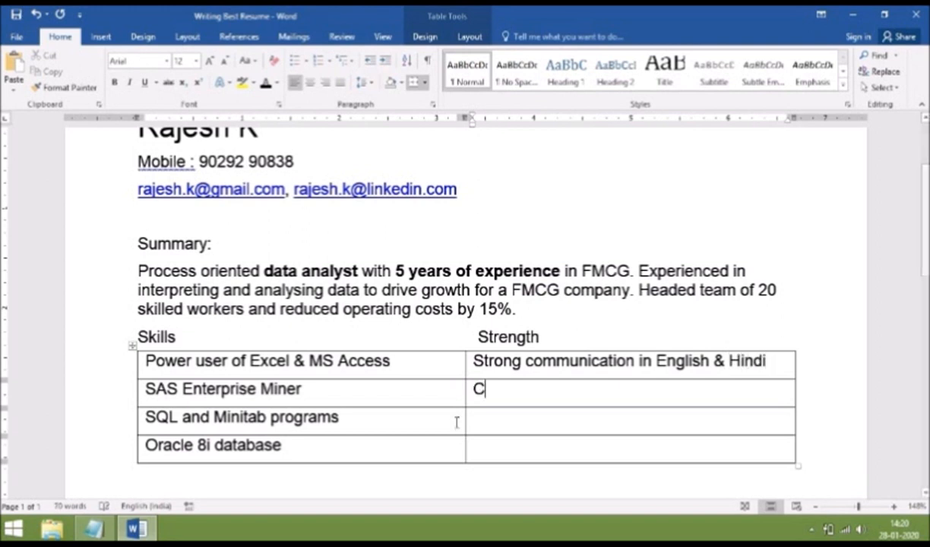
type("reative approac")
key("BackSpace")
key("BackSpace")
type("ach to resolve issues.")
Fill the third and fourth Strength cells with 'Independently handle escalations.' and 'Excellent Analytical Skill.'
key("Down")
type("Independently hand")
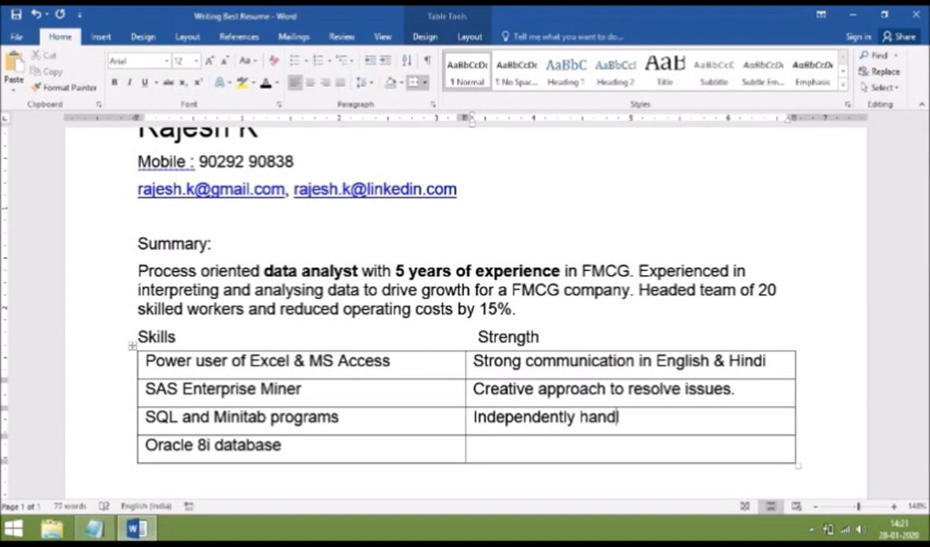
type("le escalati")
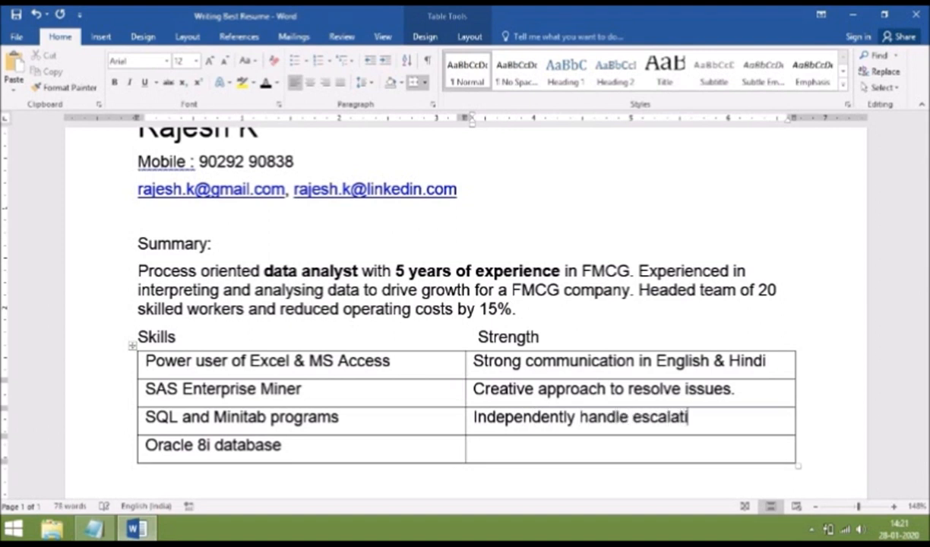
type("ons.")
left_click(498, 453)
type("Excellent Ana")
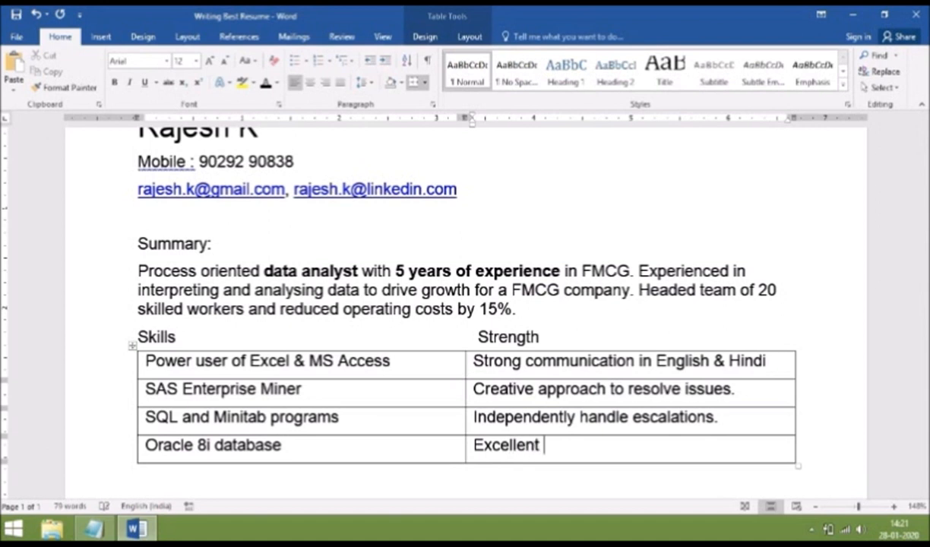
type("l")
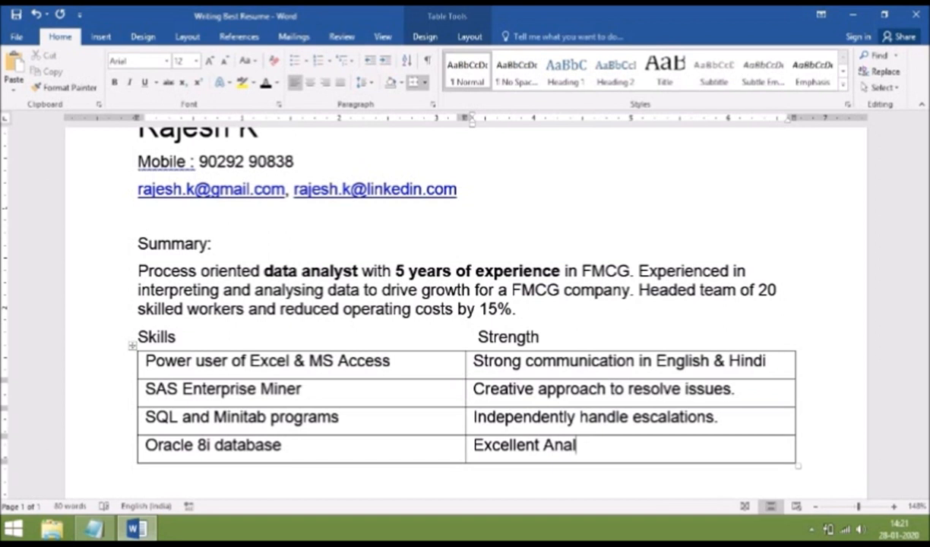
type("ytical Skill")
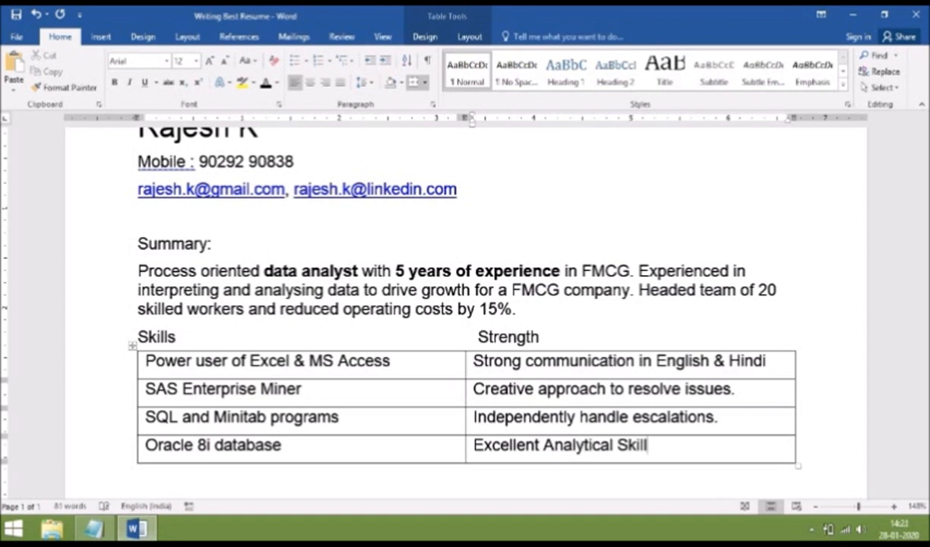
type(".")
Set the whole Skills and Strength table to No Border
left_click_drag(205, 354, 589, 430)
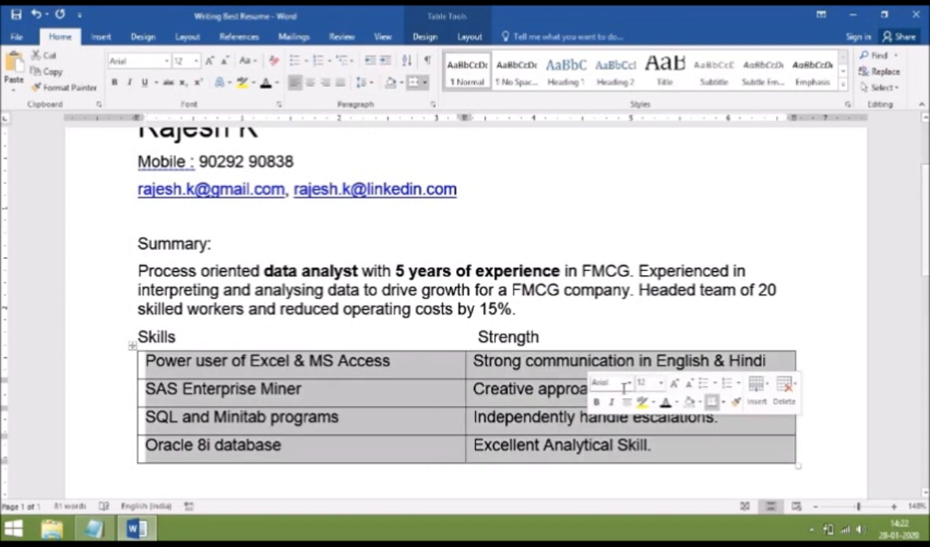
left_click(723, 402)
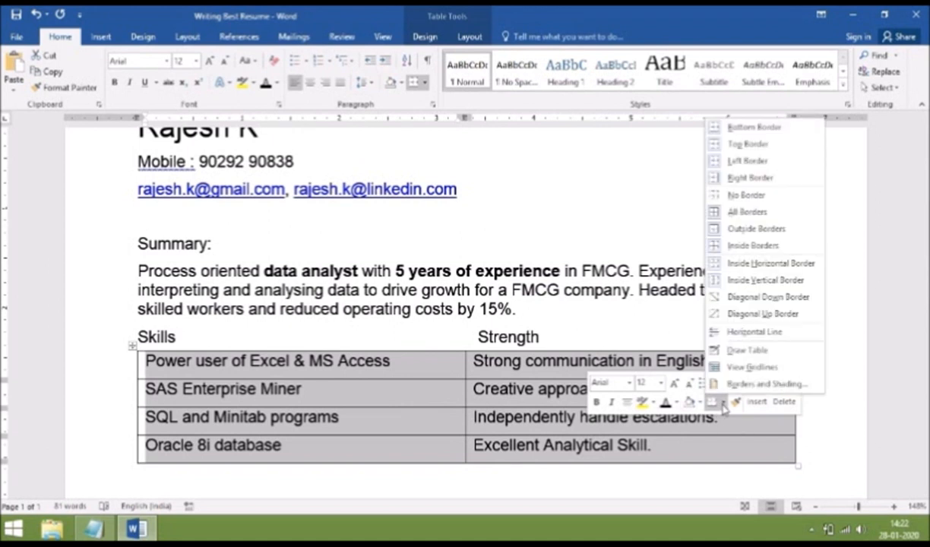
left_click(745, 198)
left_click_drag(136, 337, 177, 342)
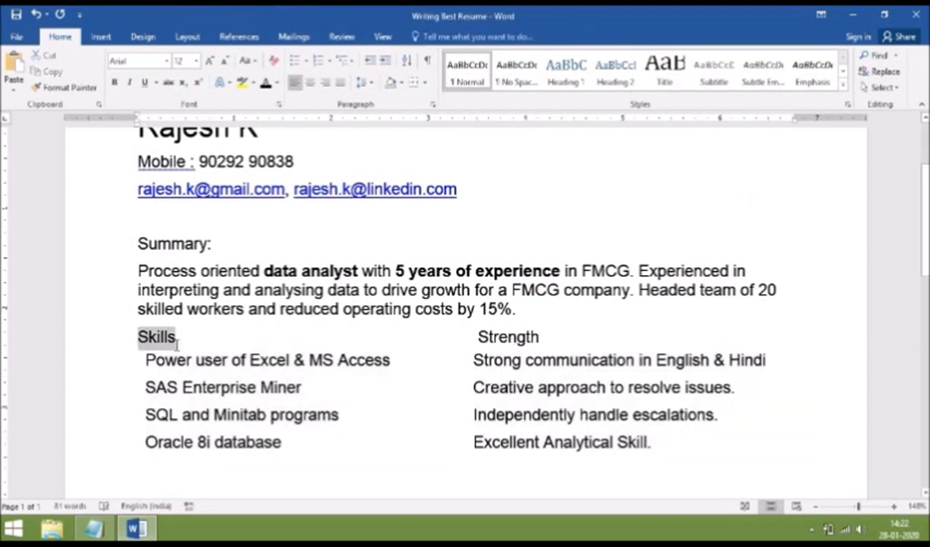
Bold the Skills and Strength headings and shift Strength left above its column
key("ctrl+b")
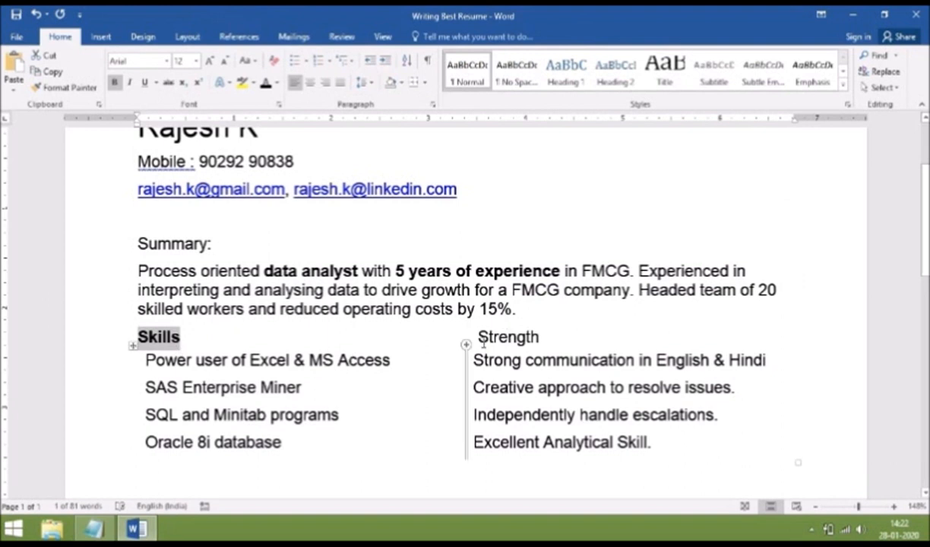
left_click_drag(477, 338, 542, 339)
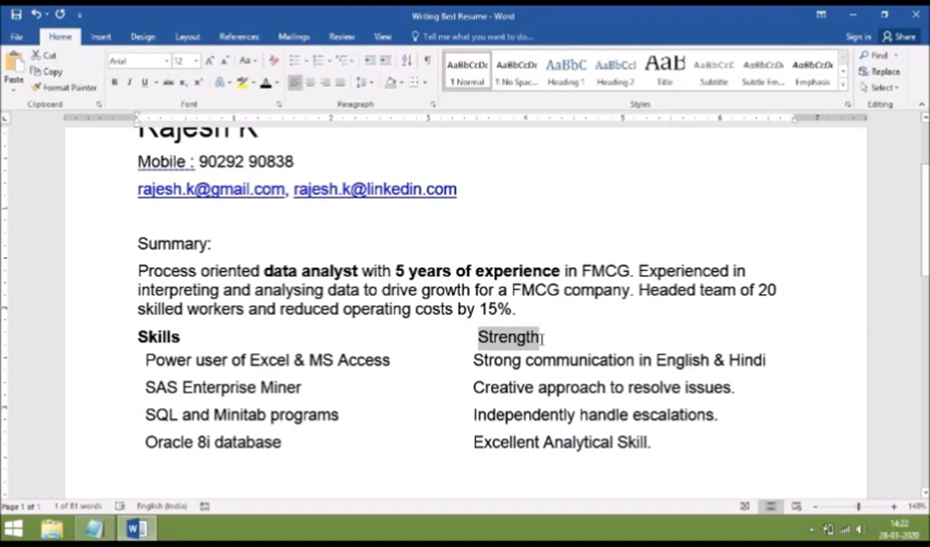
key("ctrl+b")
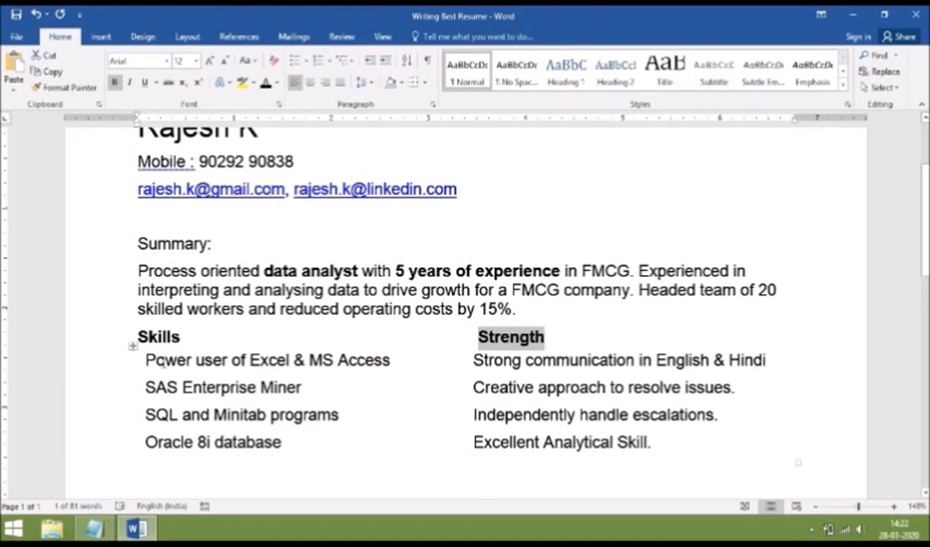
left_click(366, 337)
key("BackSpace")
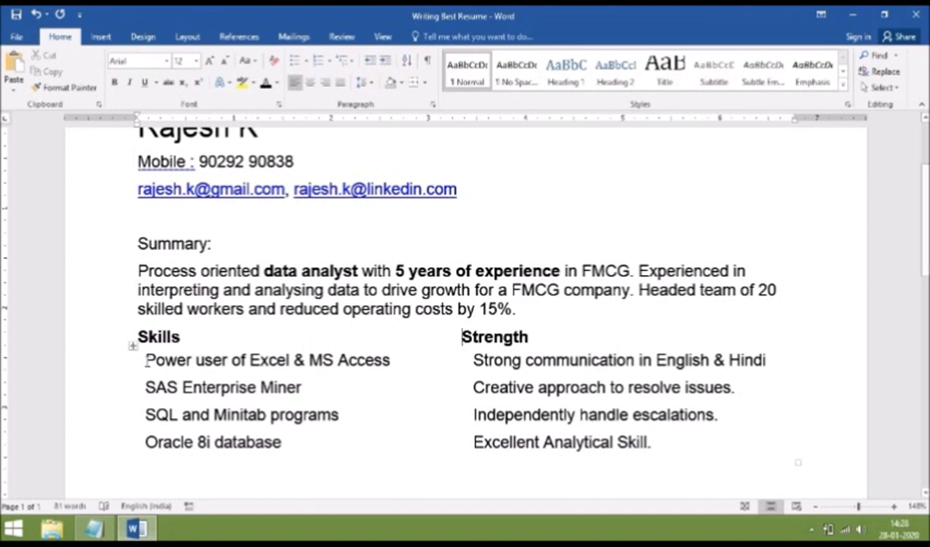
Give the four Skills entries a custom left-aligned '>' bullet
left_click_drag(174, 351, 204, 441)
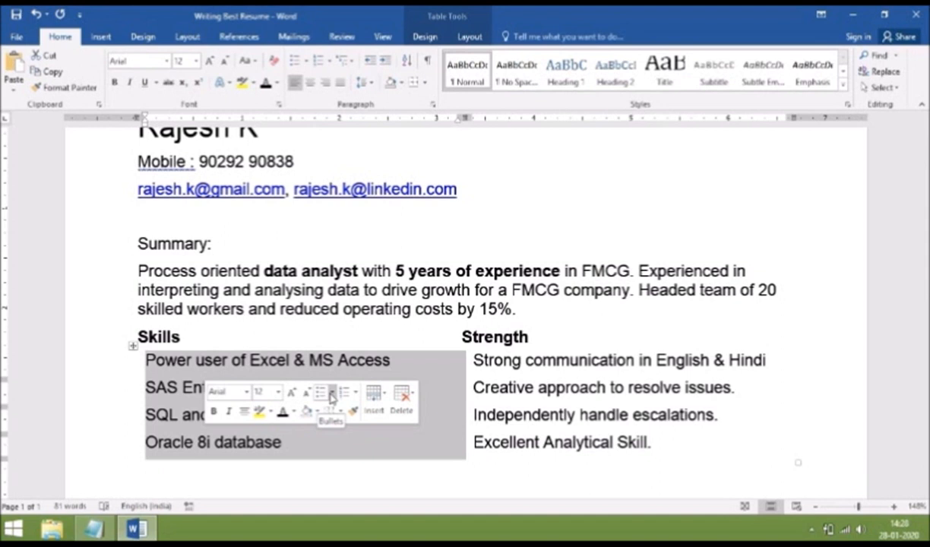
left_click(332, 394)
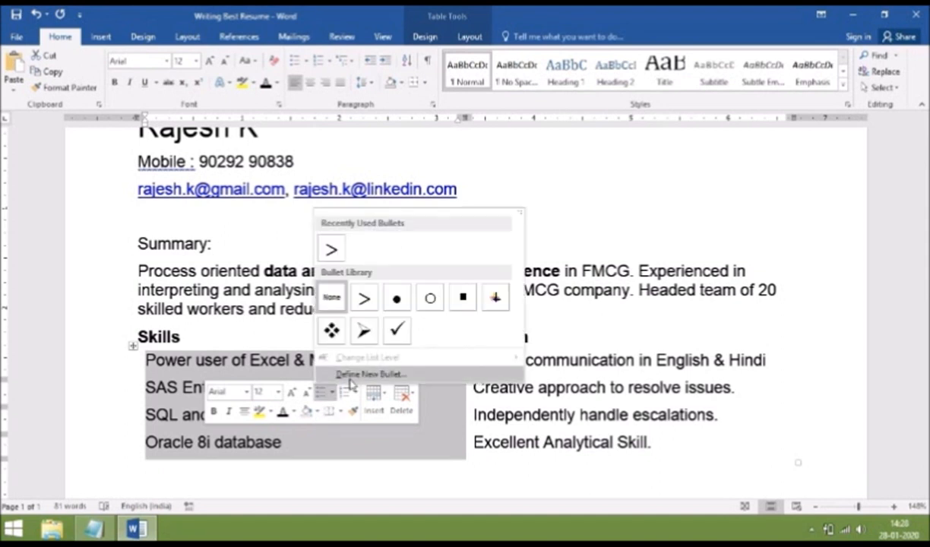
left_click(354, 374)
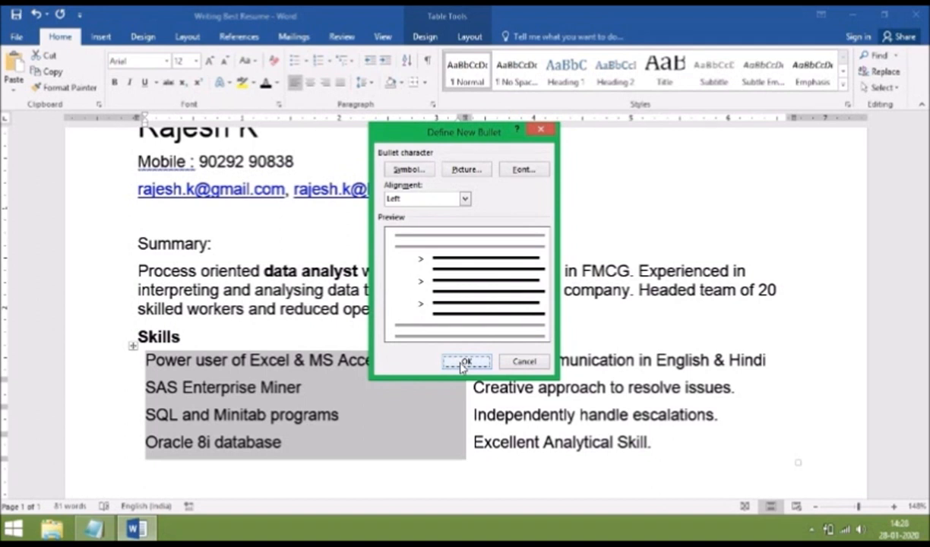
left_click(464, 200)
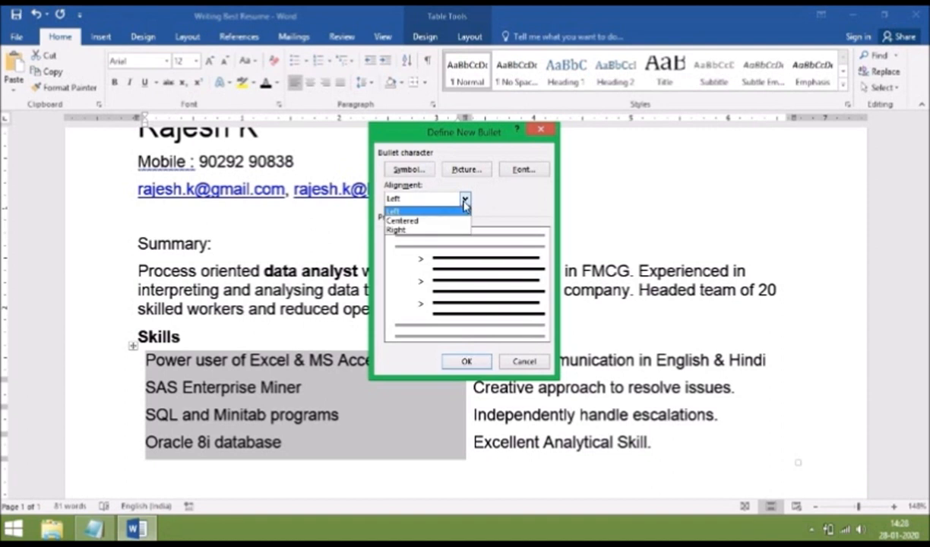
left_click(464, 202)
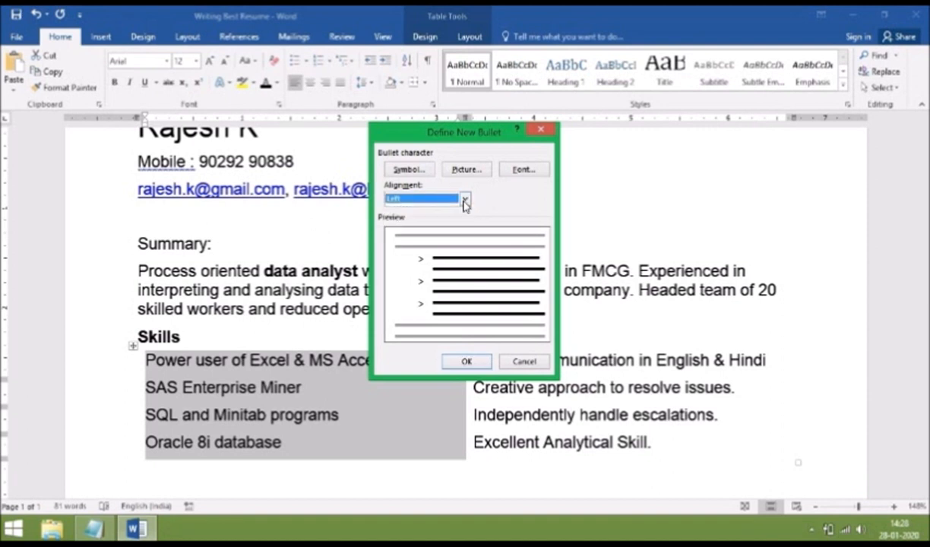
left_click(462, 362)
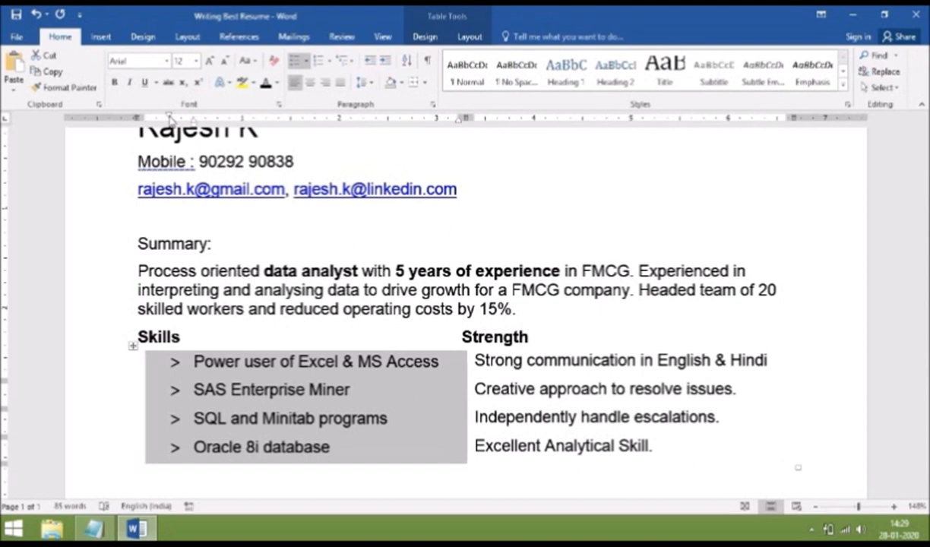
Narrow the Skills bullet indent on the ruler and Format Paint it onto the Strength entries
left_click_drag(169, 118, 146, 119)
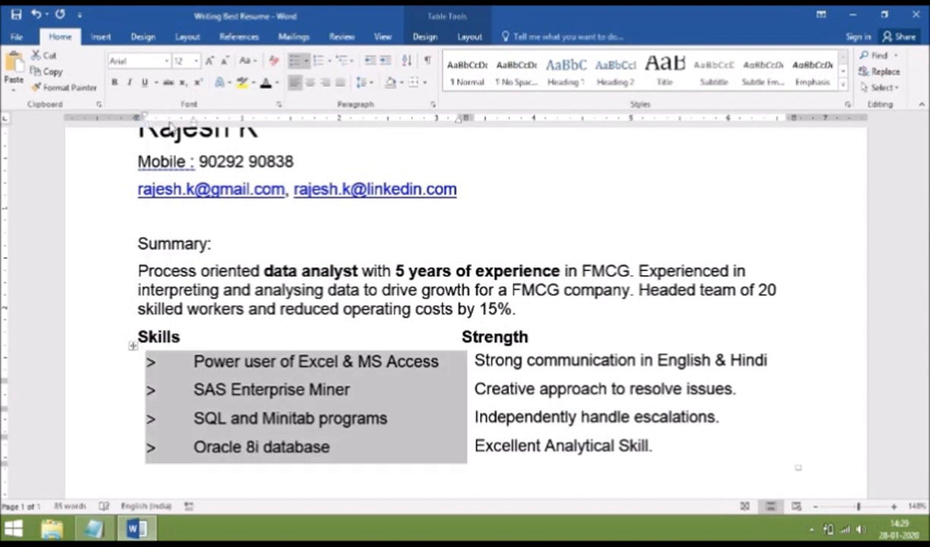
left_click_drag(193, 124, 160, 131)
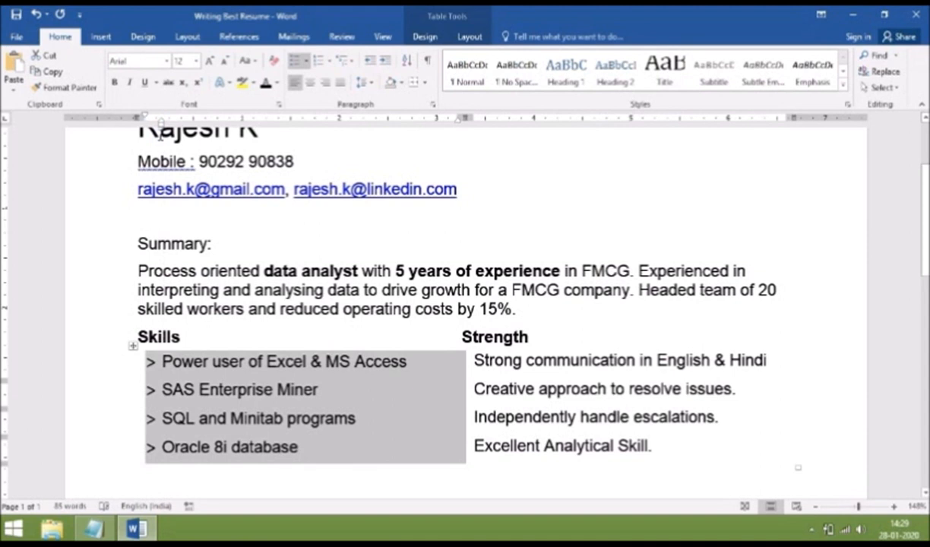
left_click(70, 88)
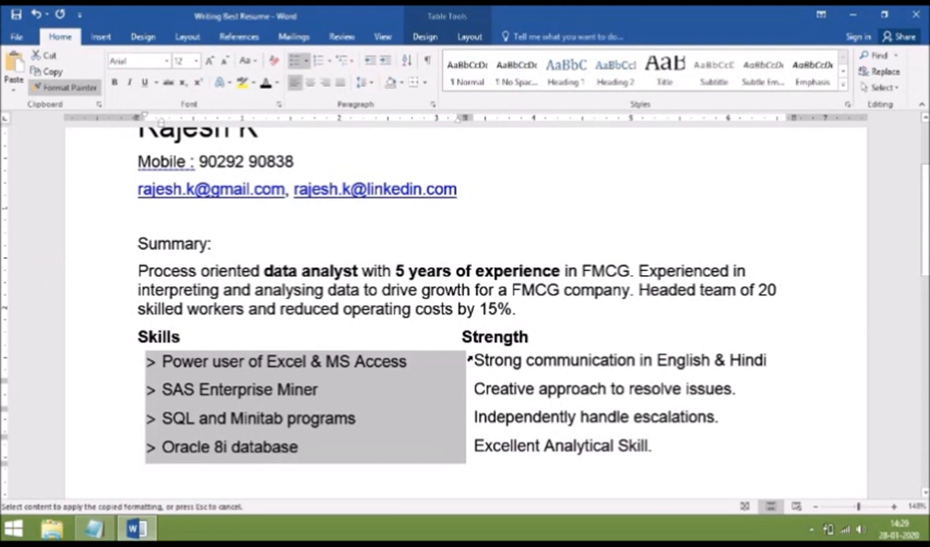
mouse_move(472, 355)
left_mouse_down()
mouse_move(469, 414)
mouse_move(498, 453)
left_mouse_up()
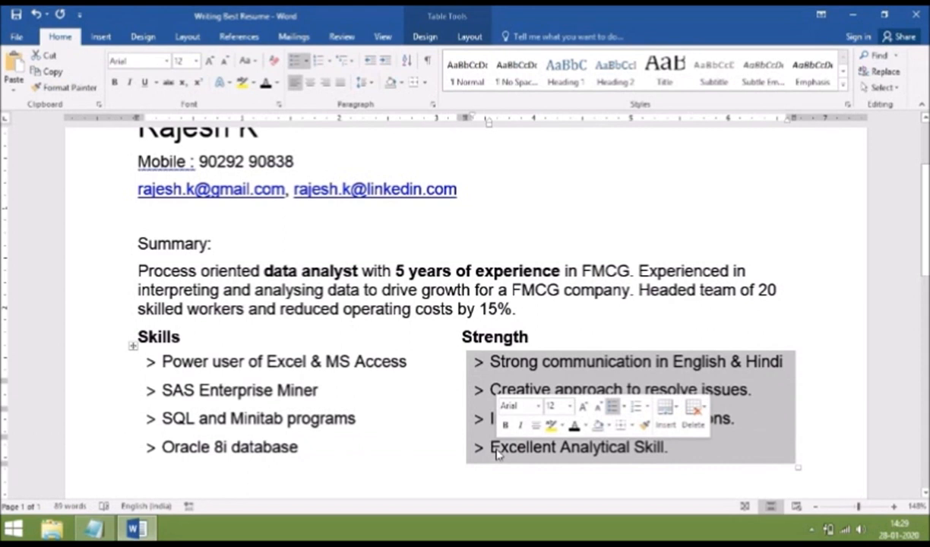
left_click(440, 455)
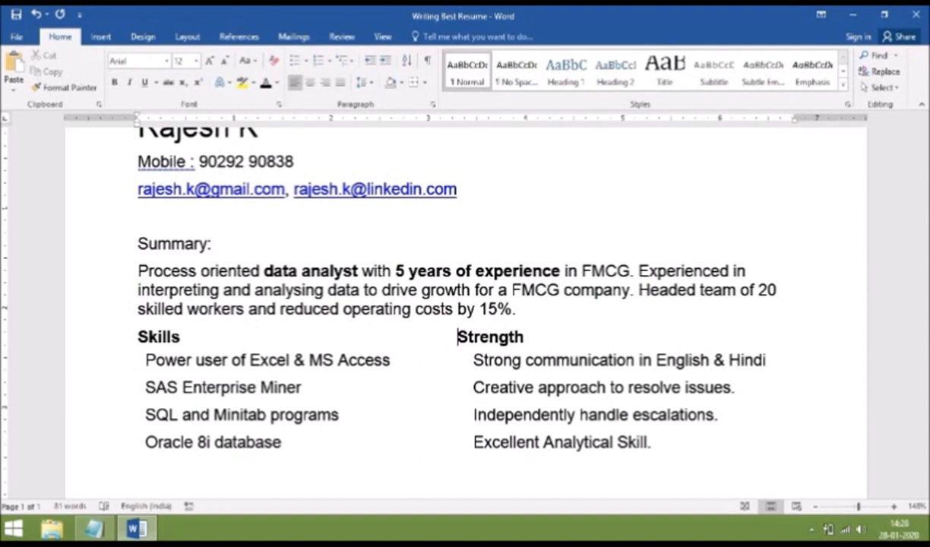
Reapply a left-aligned '>' bullet to the four Skills entries through Define New Bullet
left_click_drag(151, 357, 203, 441)
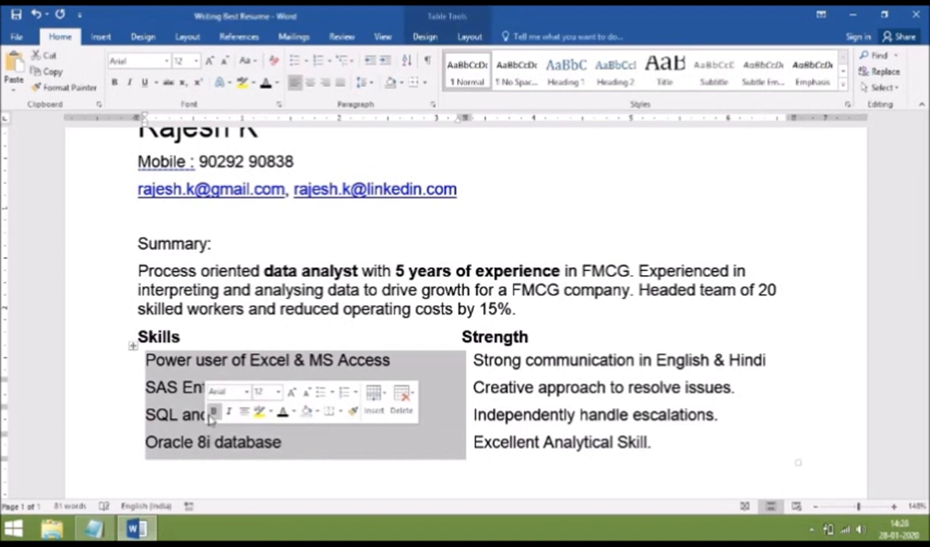
left_click(331, 394)
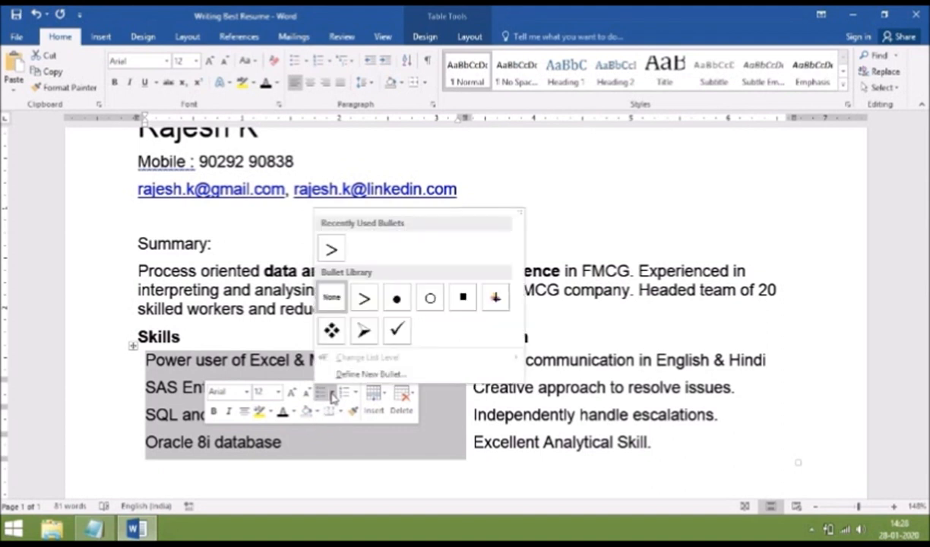
left_click(354, 374)
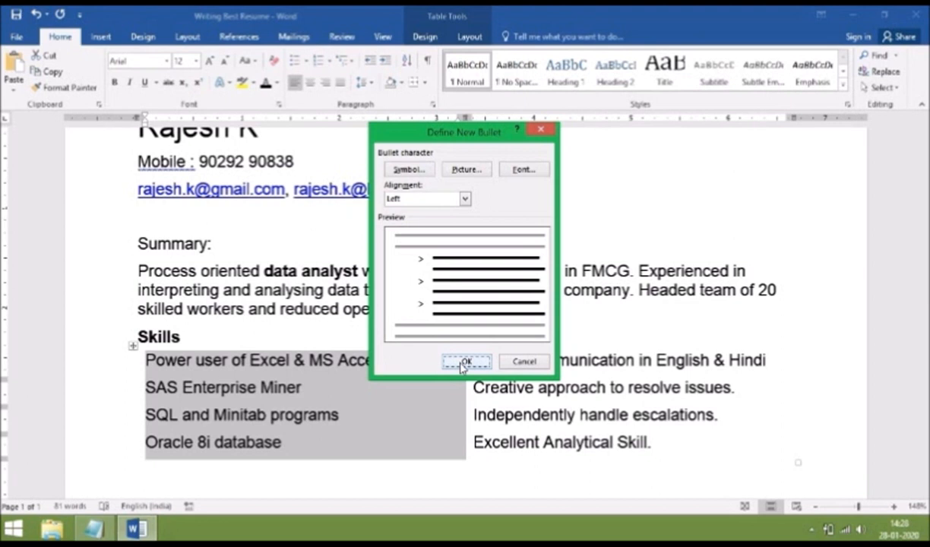
left_click(465, 200)
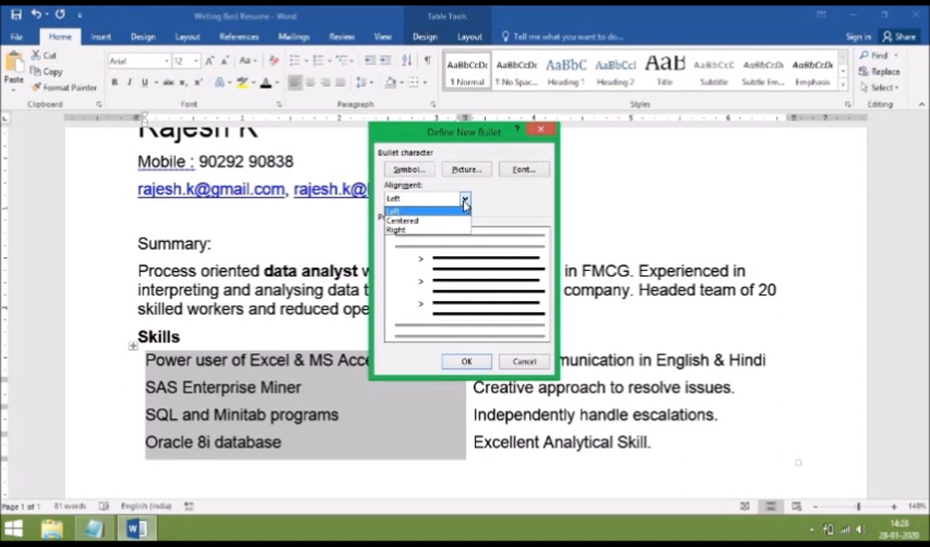
left_click(464, 202)
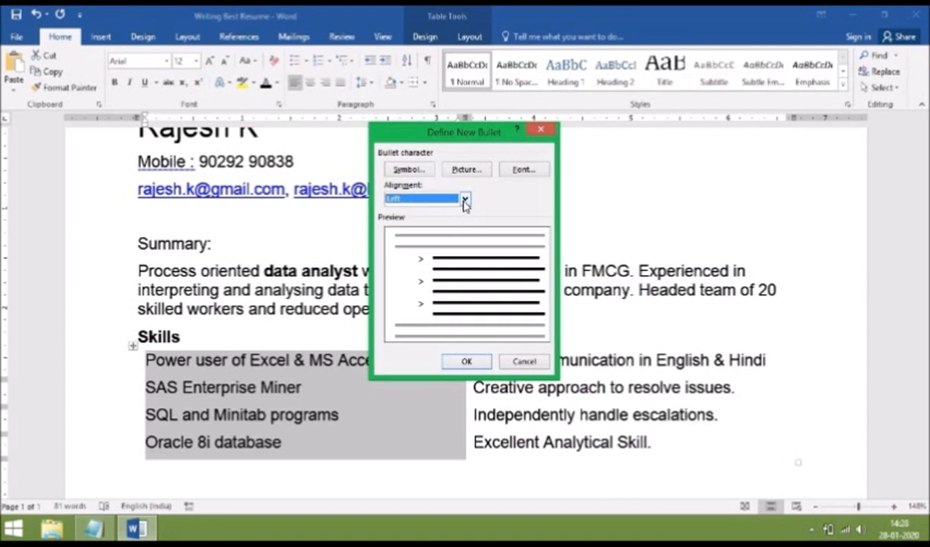
left_click(466, 362)
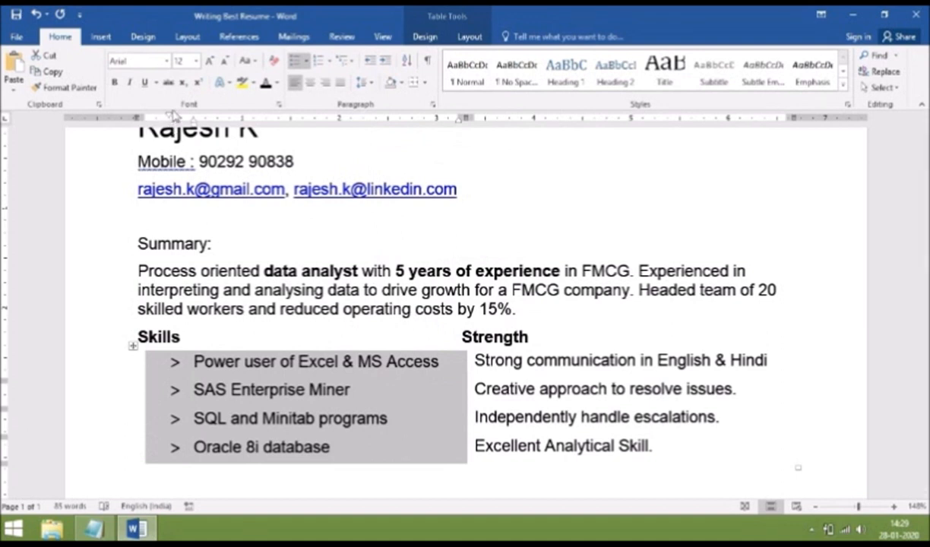
Pull the Skills bullet and text indents left, then Format Paint the '>' bullets onto the Strength items
left_click_drag(170, 118, 146, 118)
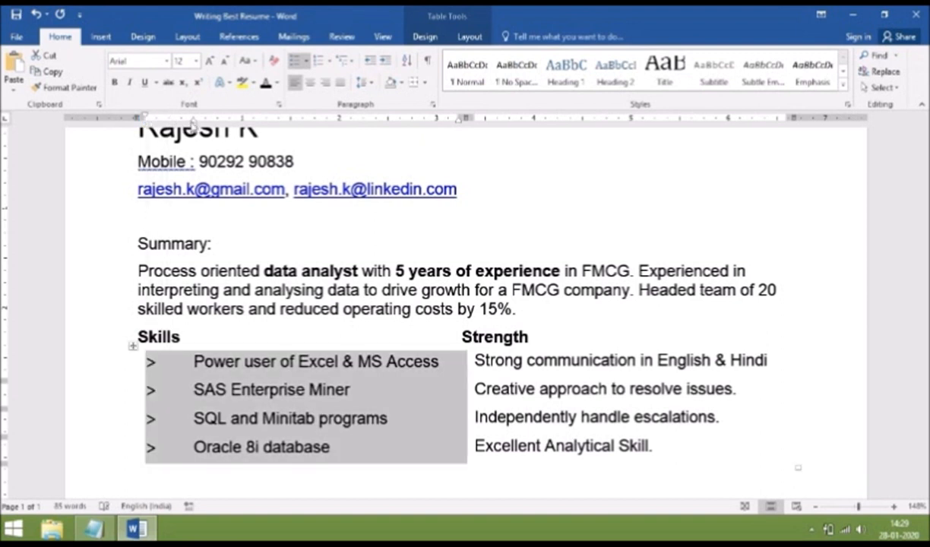
left_click_drag(192, 119, 158, 132)
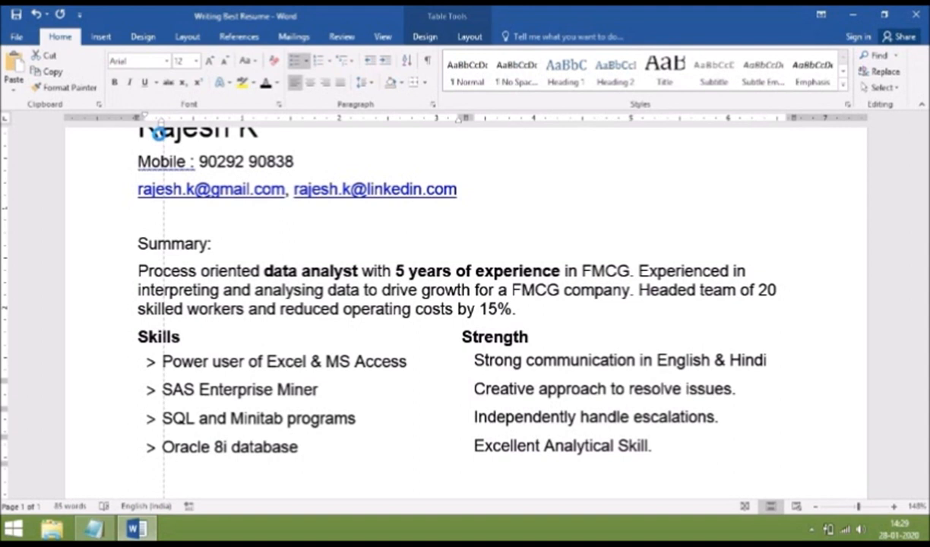
left_click_drag(158, 132, 160, 133)
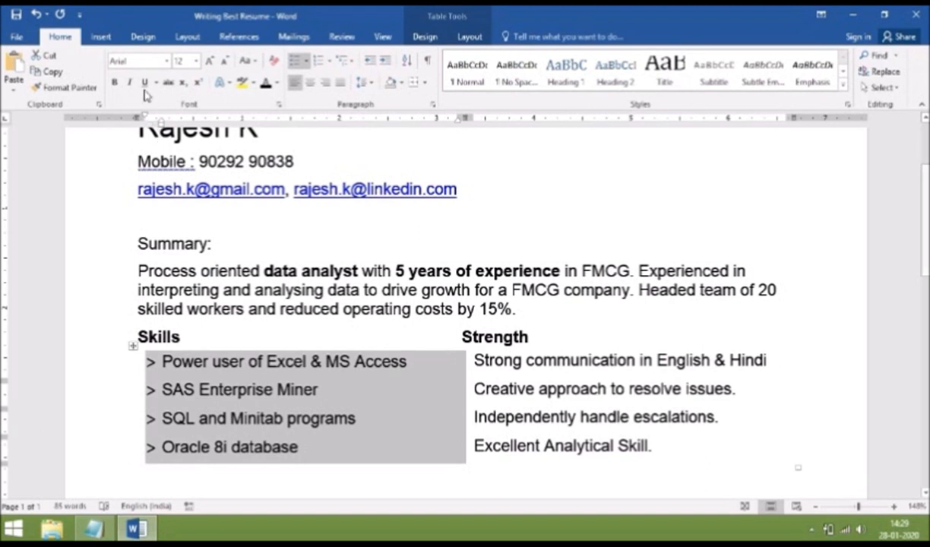
left_click(72, 89)
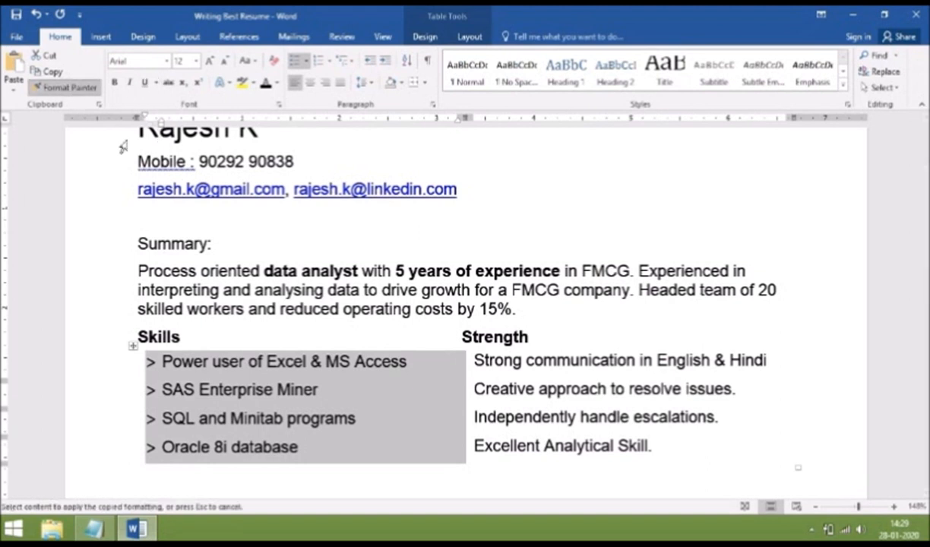
mouse_move(470, 355)
left_mouse_down()
mouse_move(469, 415)
mouse_move(495, 447)
left_mouse_up()
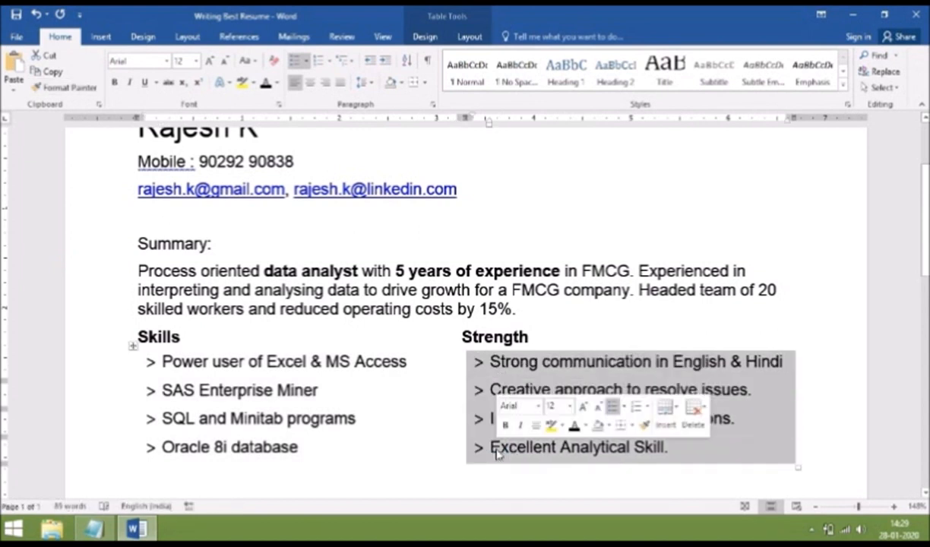
left_click(440, 454)
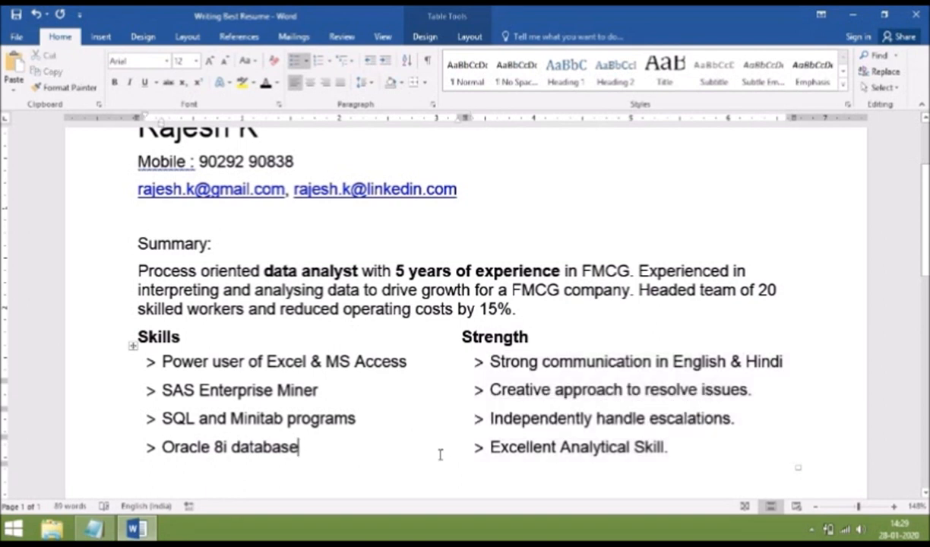
key("Down")
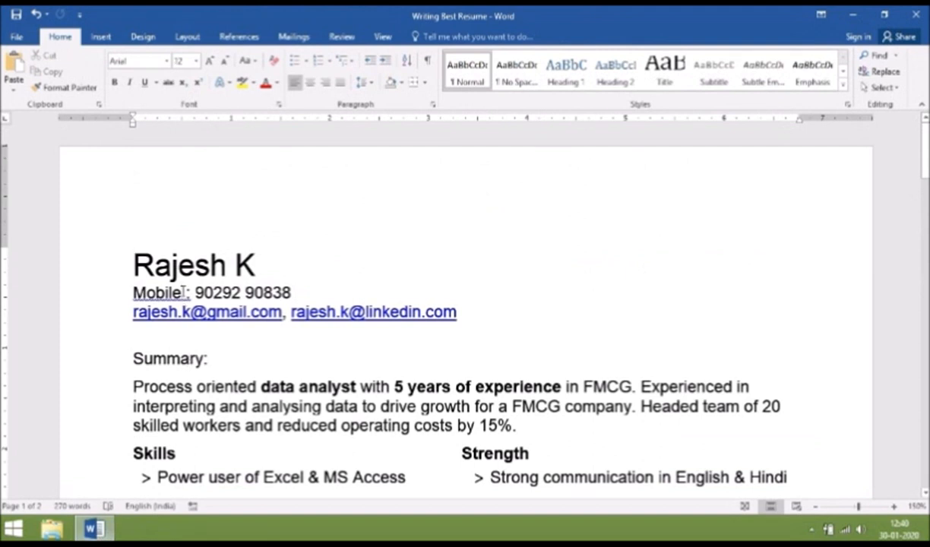
Fix the colon after Mobile and delete the stray 'a' before 'FMCG company'
key("ctrl+z")
type(":")
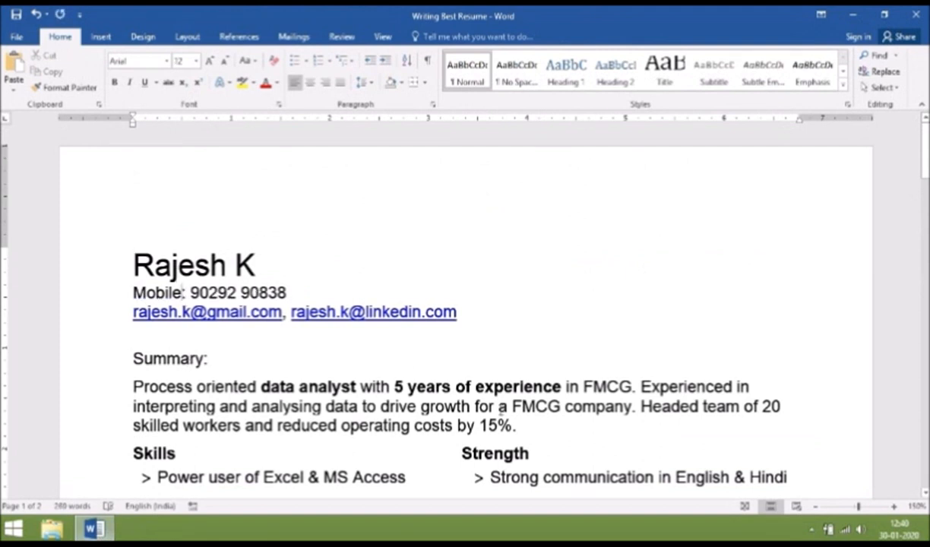
double_click(502, 408)
key("Delete")
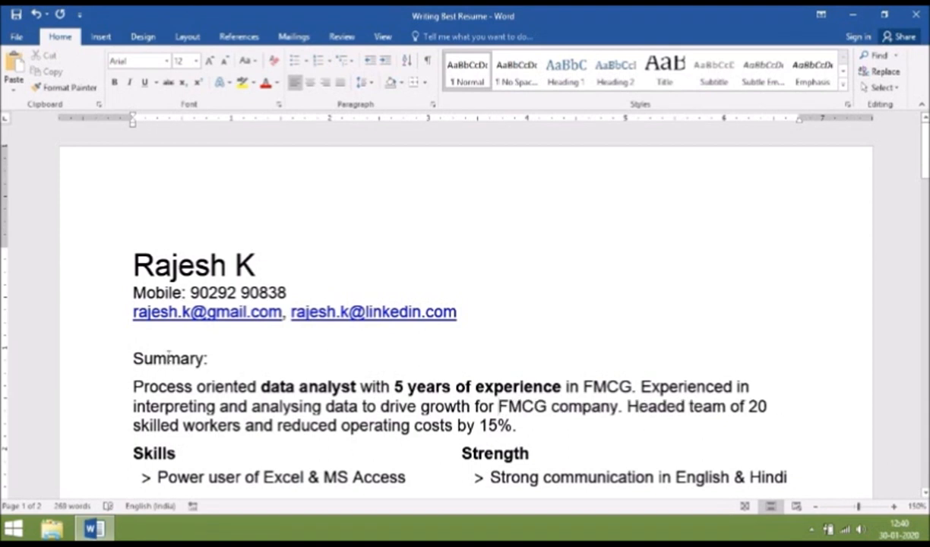
Make the 'Summary:' heading bold and select the first Experience table
left_click_drag(134, 357, 208, 357)
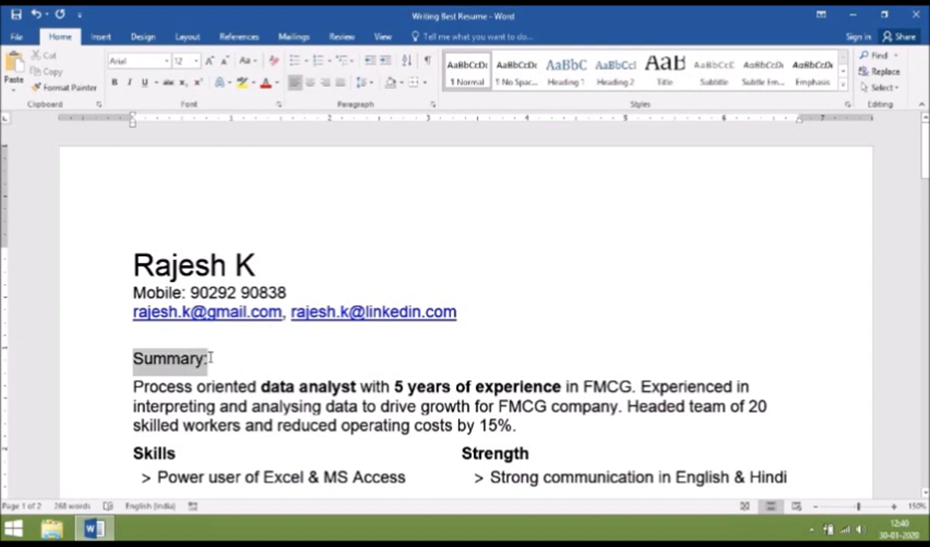
key("ctrl+b")
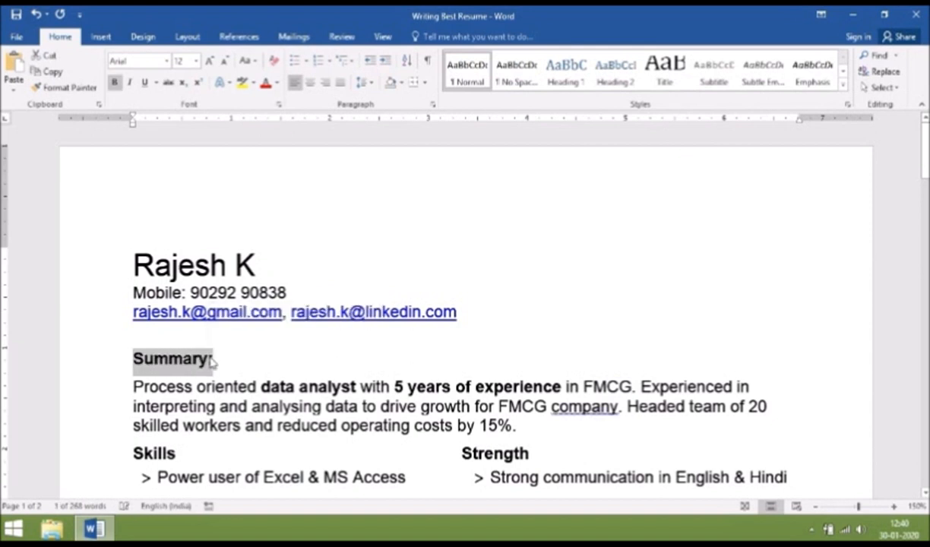
scroll(851, 194, "down", 10)
left_click_drag(142, 225, 404, 391)
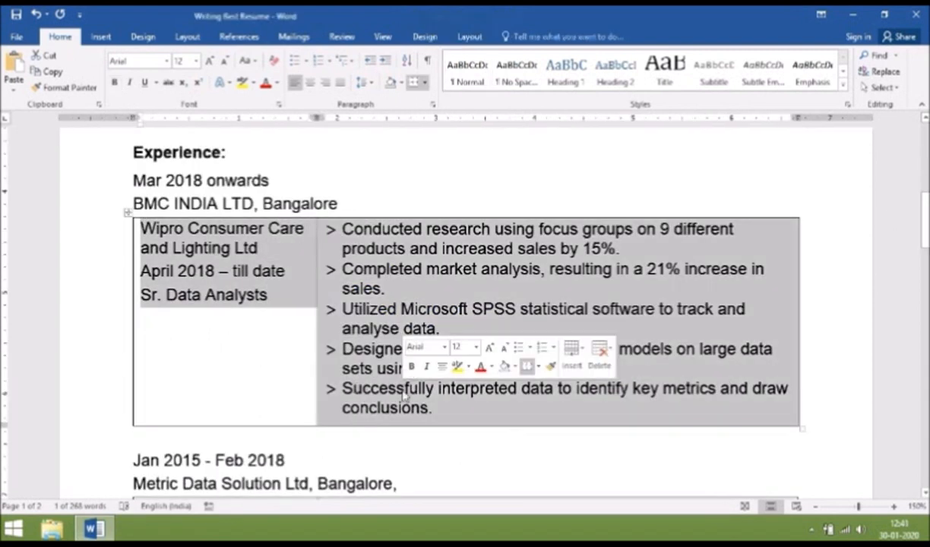
Set both Experience tables to No Border
left_click(539, 368)
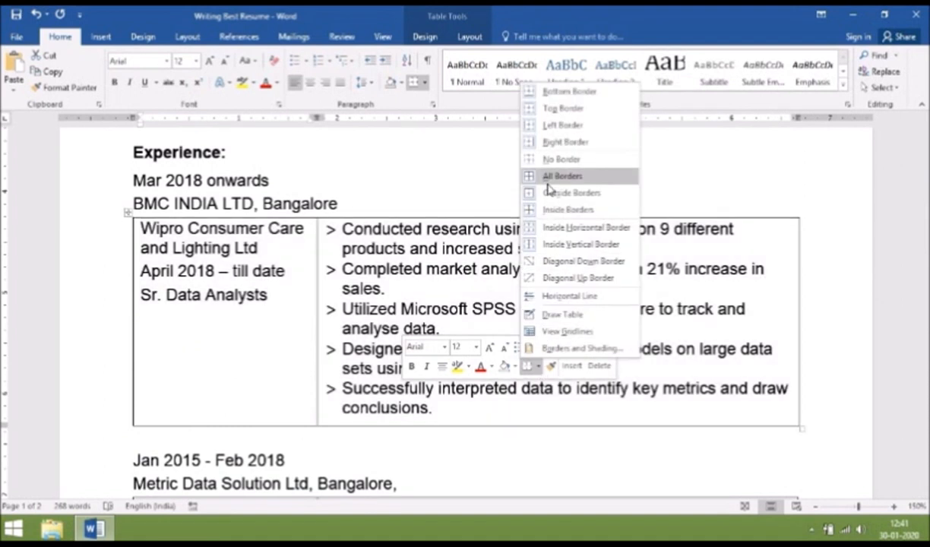
left_click(549, 160)
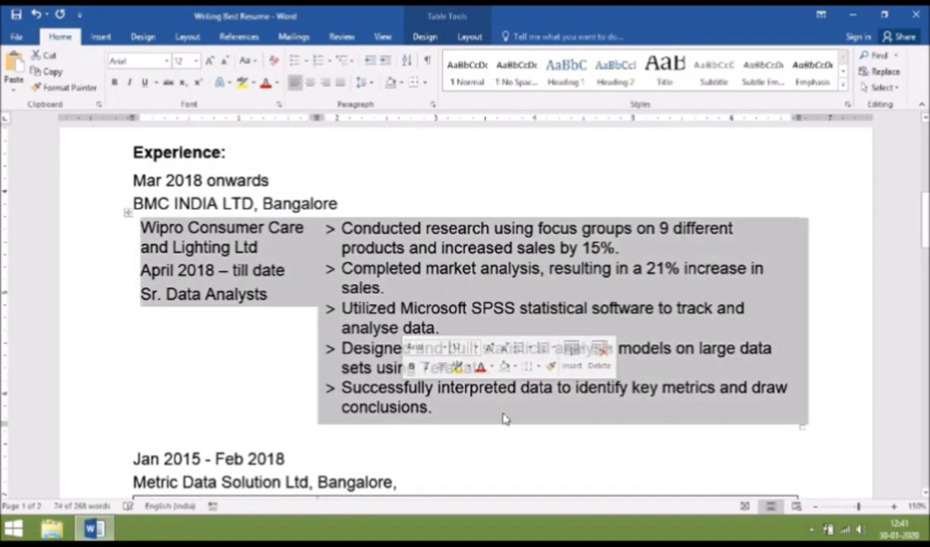
left_click(505, 437)
scroll(505, 437, "down", 3)
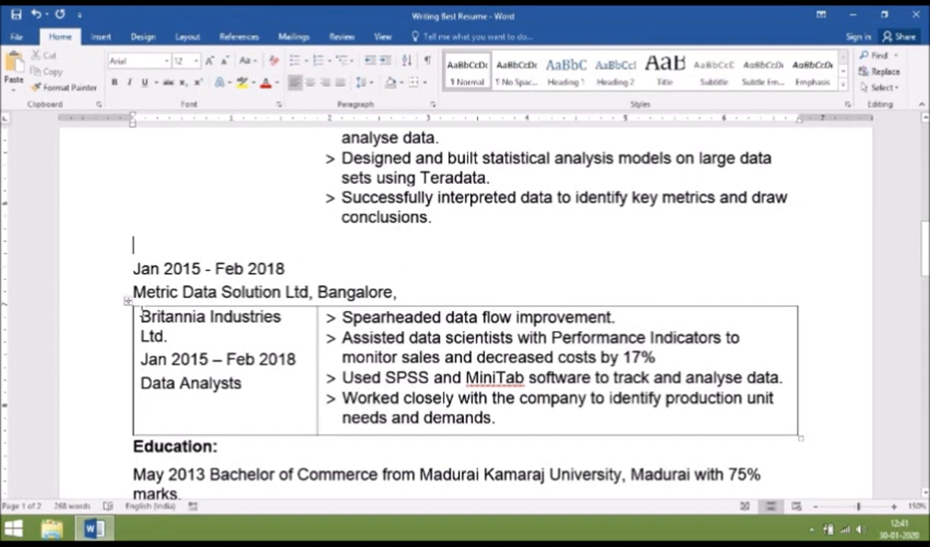
left_click_drag(142, 310, 625, 393)
left_click(625, 392)
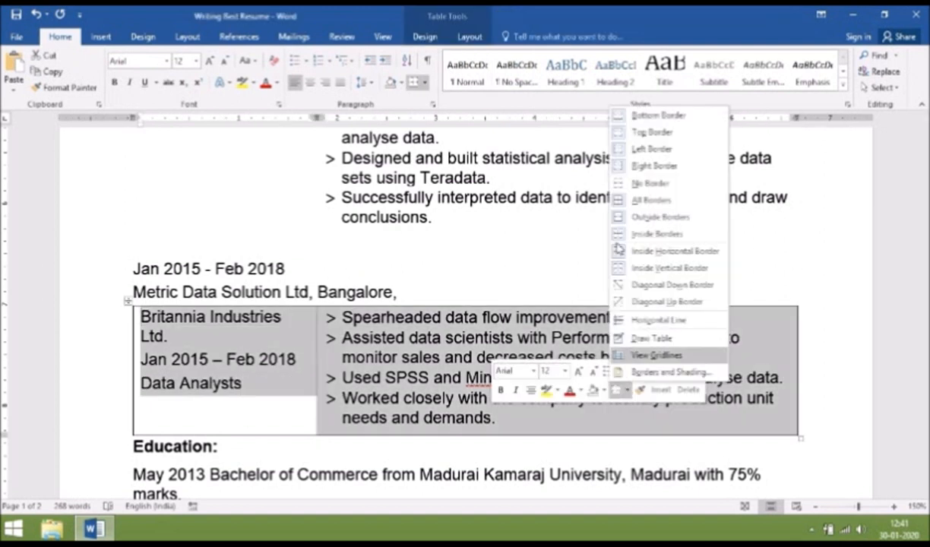
left_click(635, 184)
left_click(332, 301)
scroll(332, 301, "down", 3)
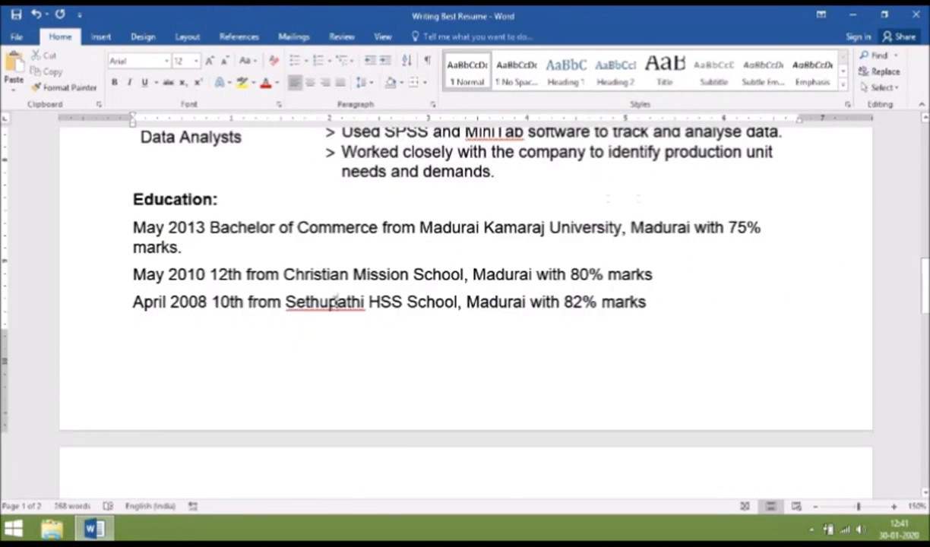
Add the flagged proper name and MiniTab to the spelling dictionary
right_click(331, 302)
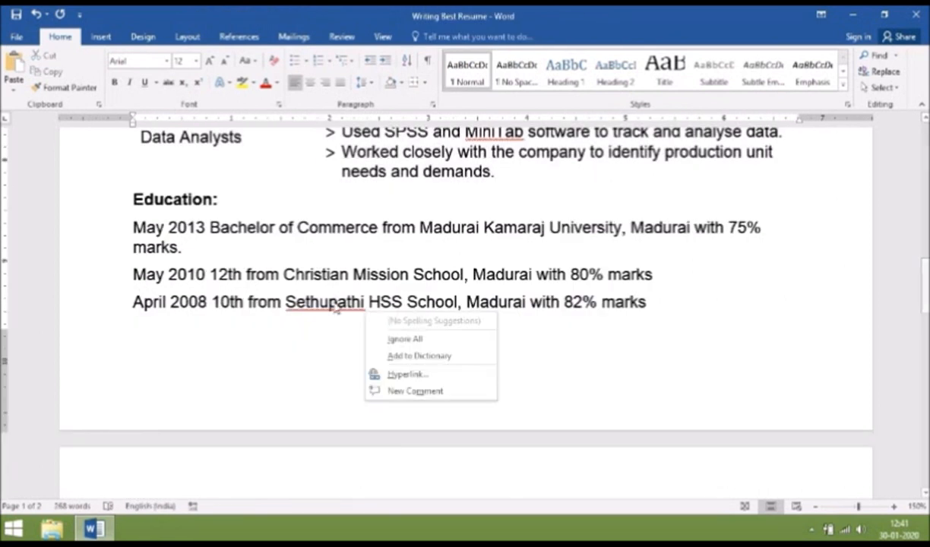
left_click(417, 357)
scroll(664, 353, "up", 1)
left_click(492, 204)
right_click(492, 204)
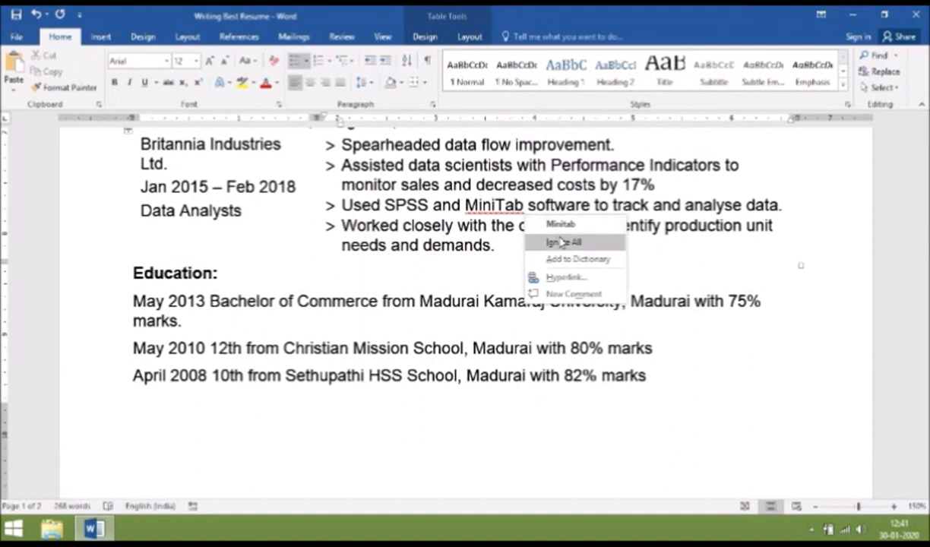
left_click(567, 260)
scroll(133, 245, "up", 4)
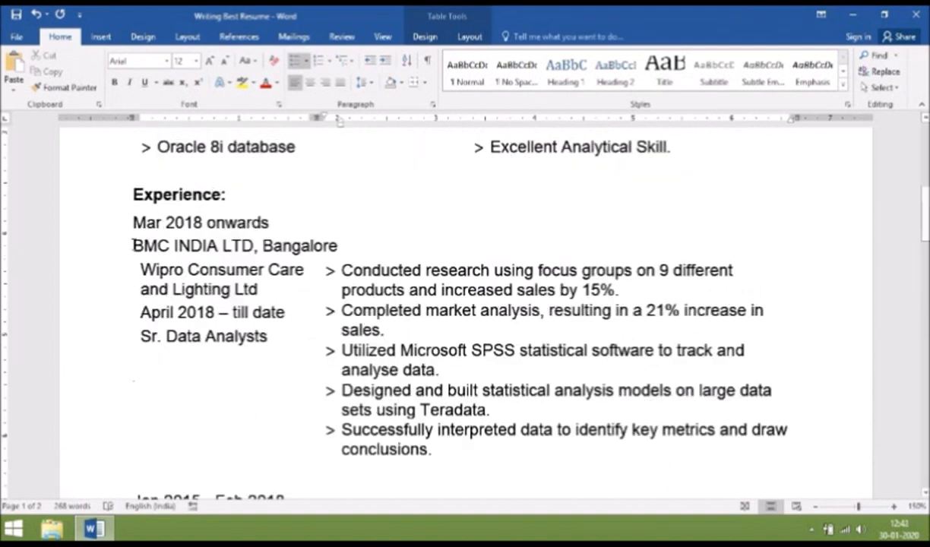
left_click_drag(133, 244, 270, 237)
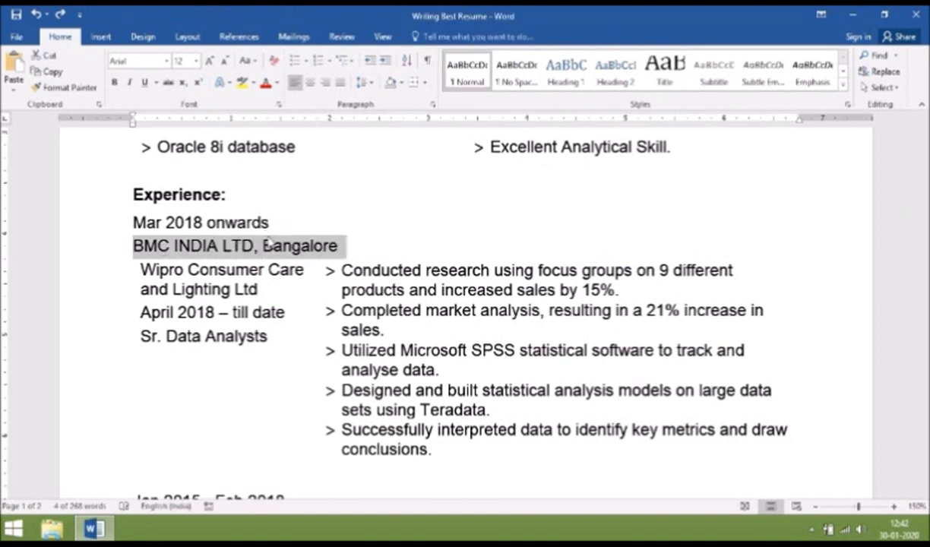
key("ctrl+b")
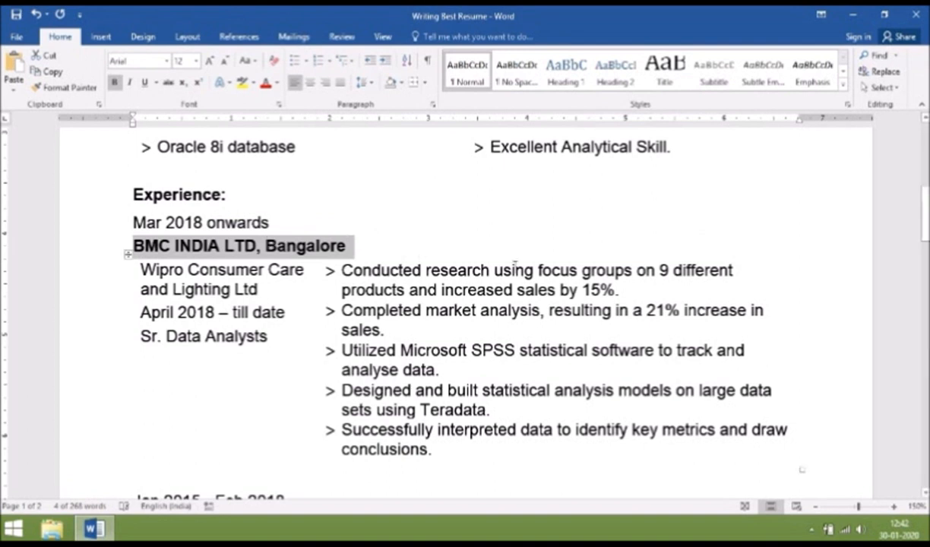
scroll(215, 359, "down", 3)
left_click_drag(215, 359, 395, 354)
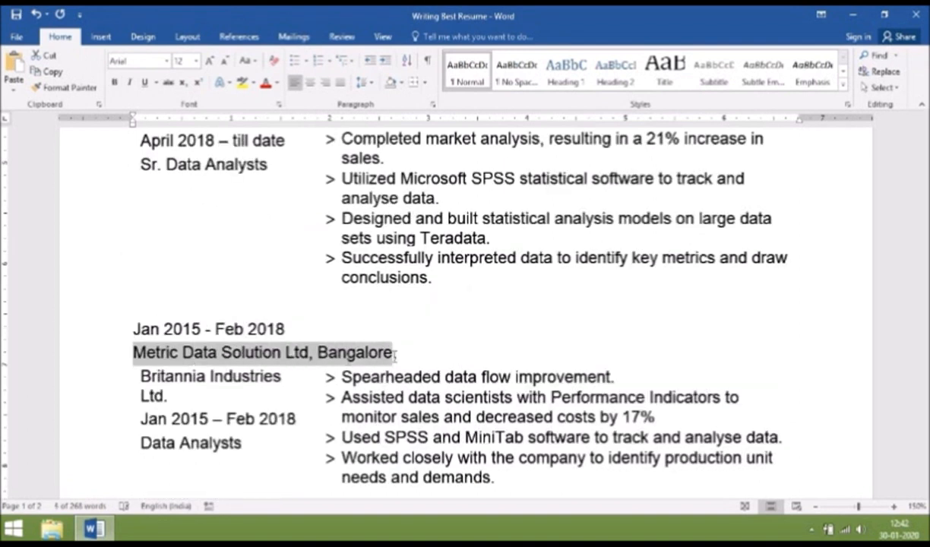
key("ctrl+b")
left_click(418, 355)
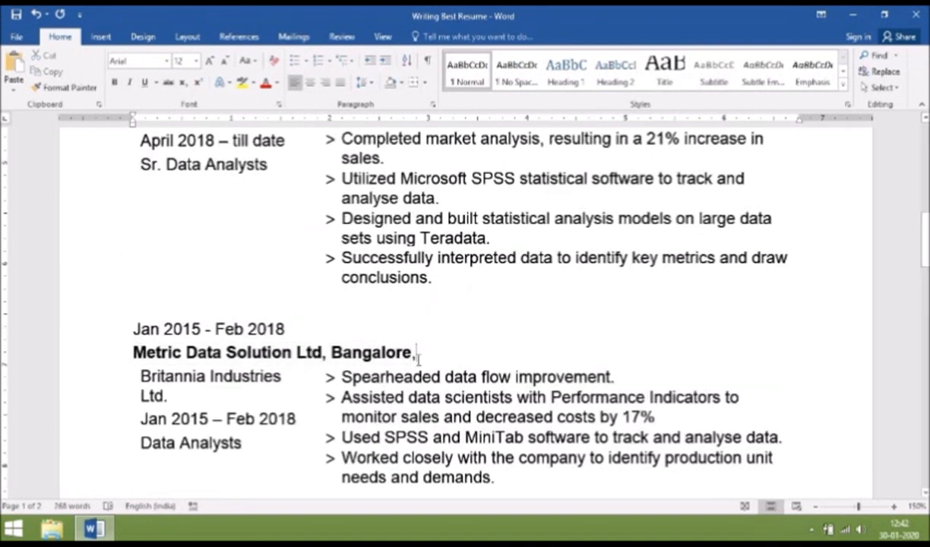
key("BackSpace")
type(".")
scroll(561, 299, "up", 6)
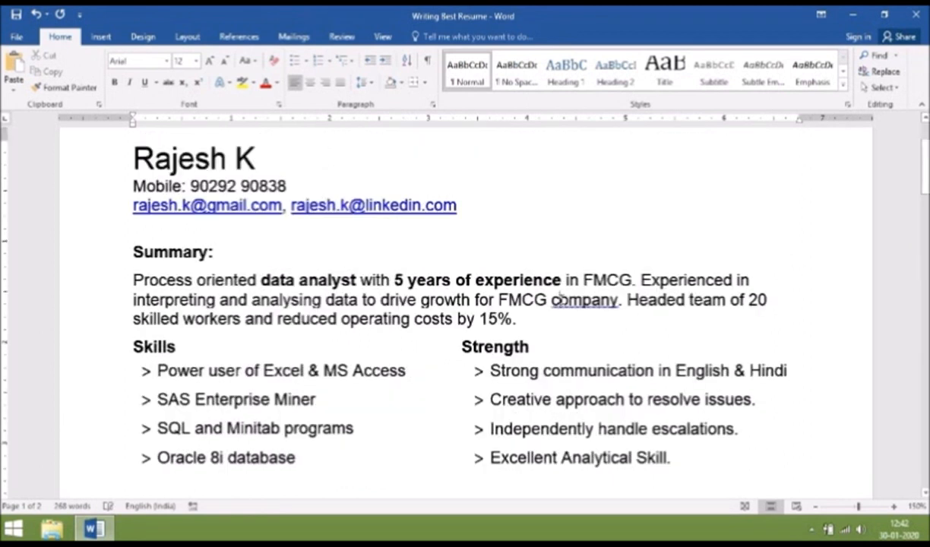
left_click(560, 299)
key("BackSpace")
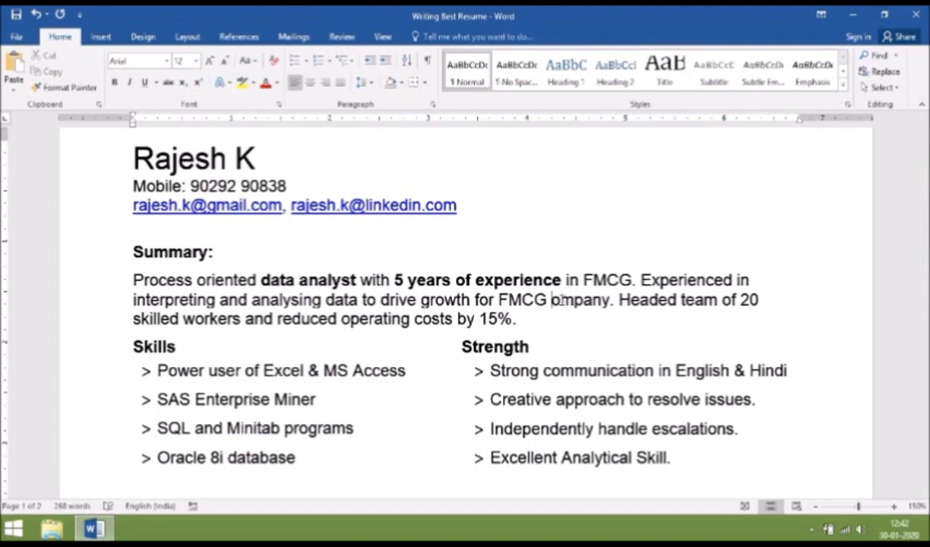
type("C")
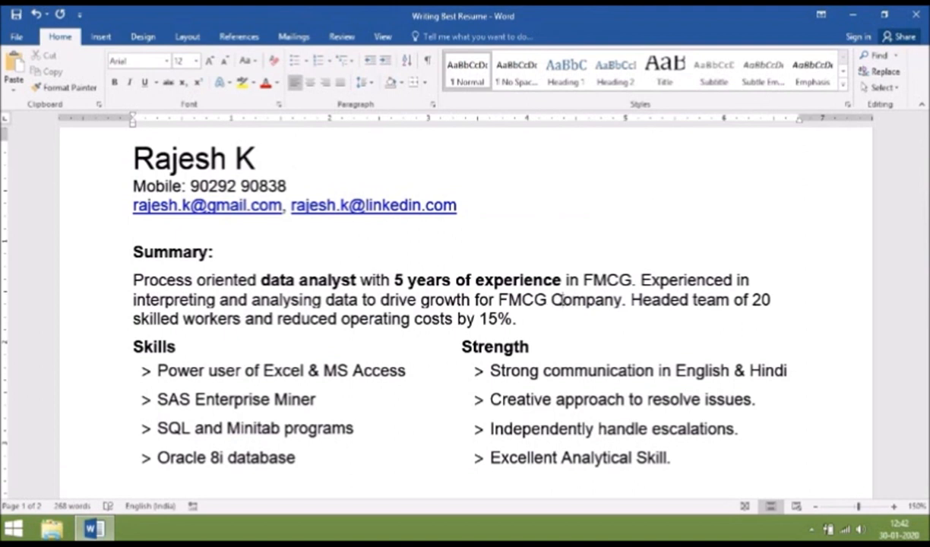
key("ctrl+Home")
key("Return")
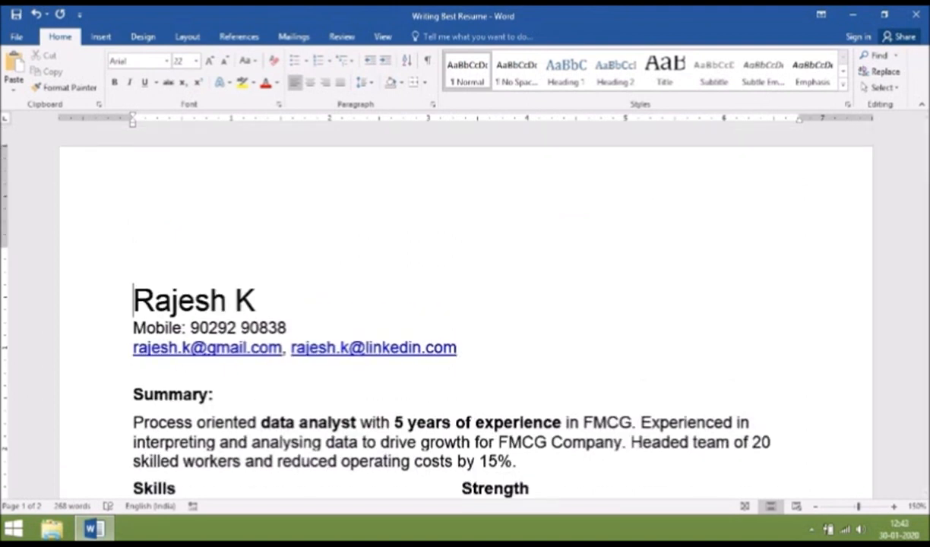
Insert a 1x2 table and move the name and contact block into its first cell
left_click(100, 37)
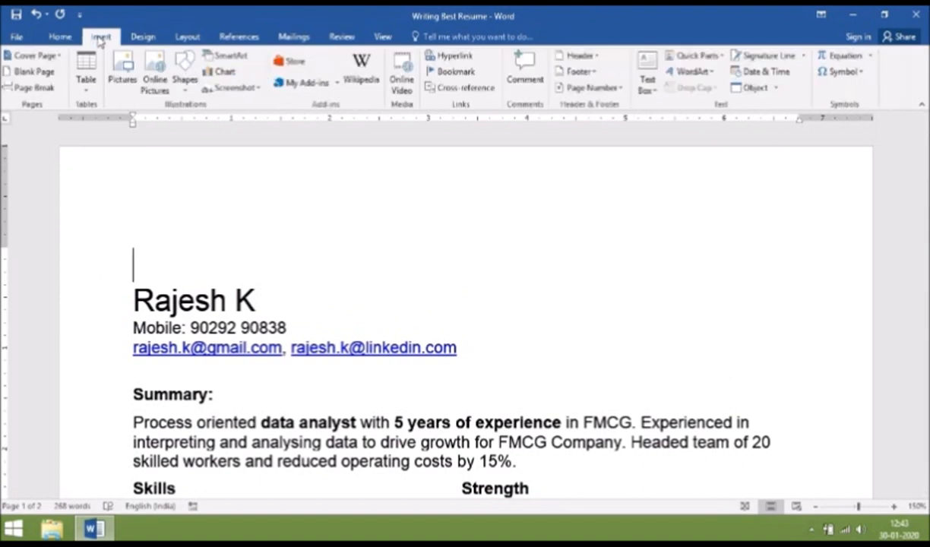
left_click(83, 79)
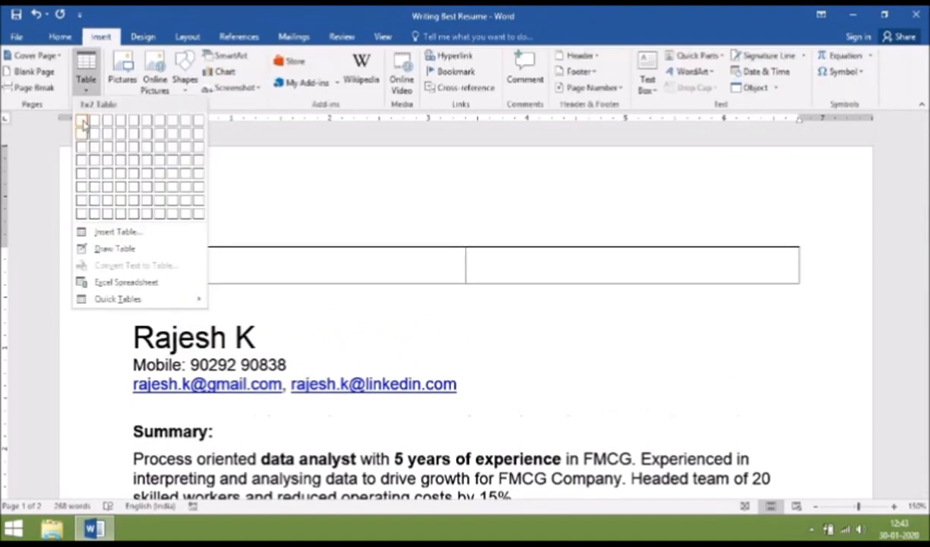
left_click(95, 120)
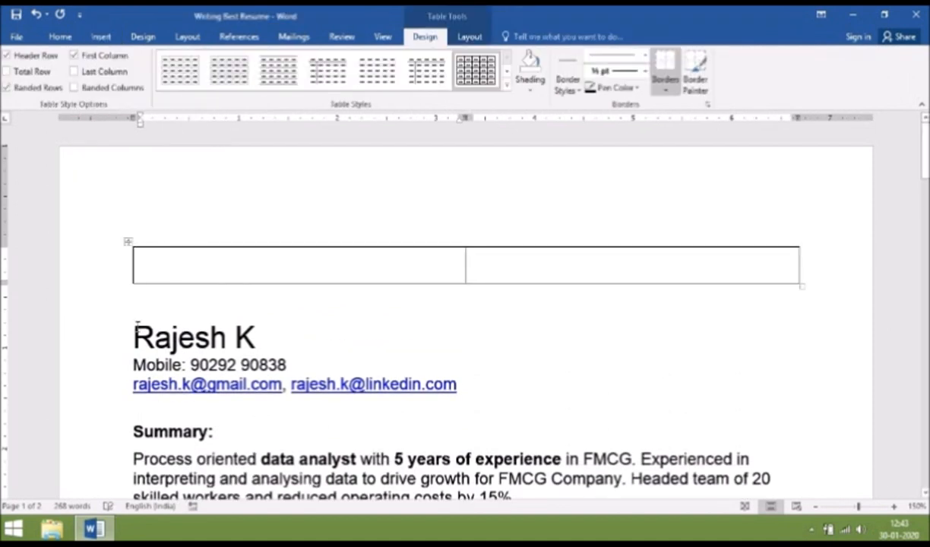
left_click_drag(138, 329, 367, 386)
key("ctrl+c")
key("Delete")
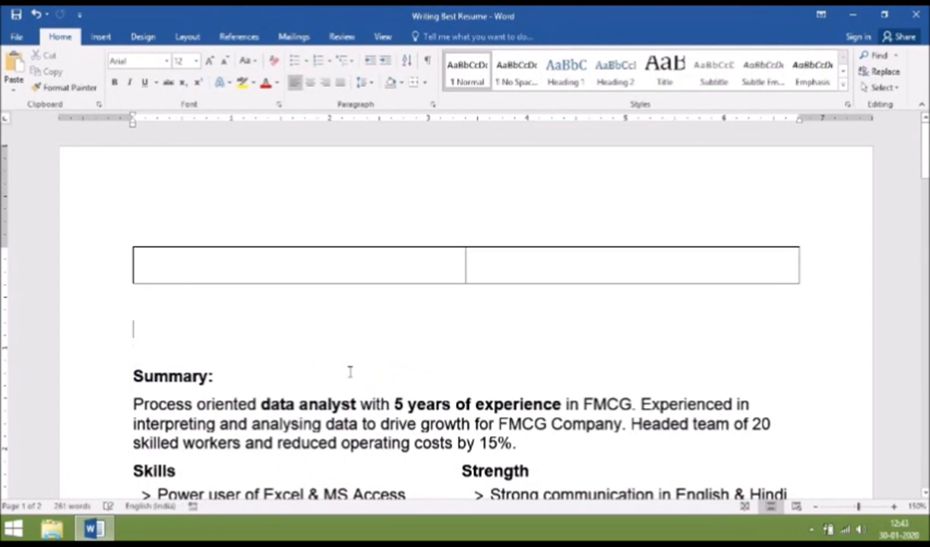
left_click(153, 261)
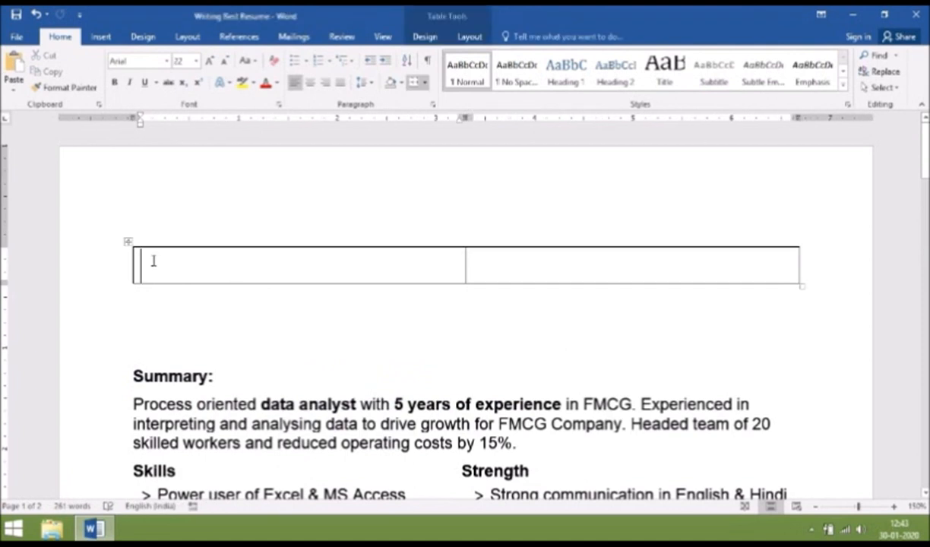
key("ctrl+v")
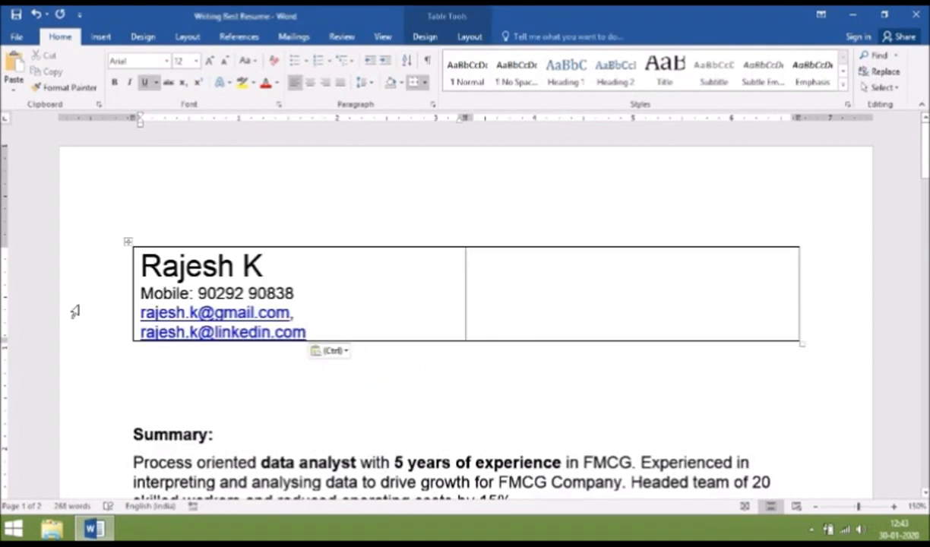
Delete the empty line above Summary and place the cursor in the table's right cell
left_click(141, 364)
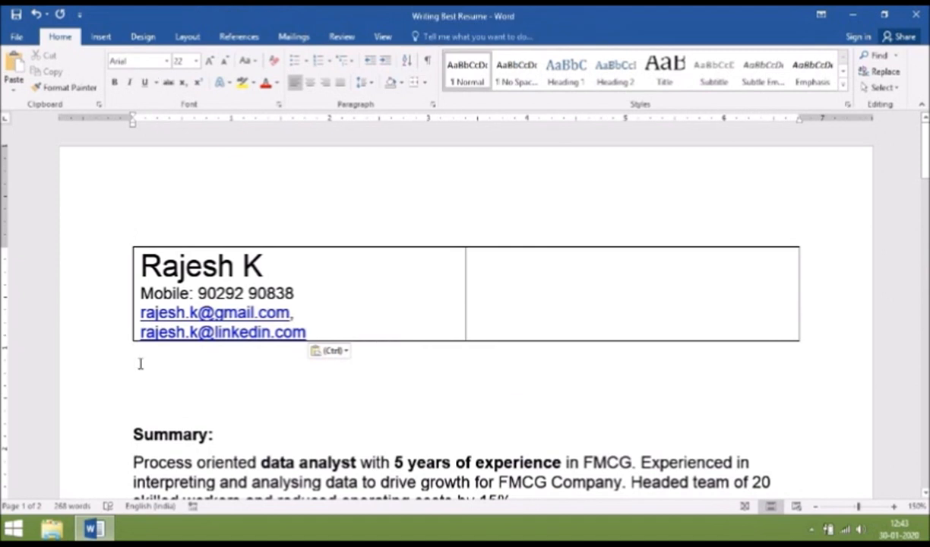
key("Delete")
key("Delete")
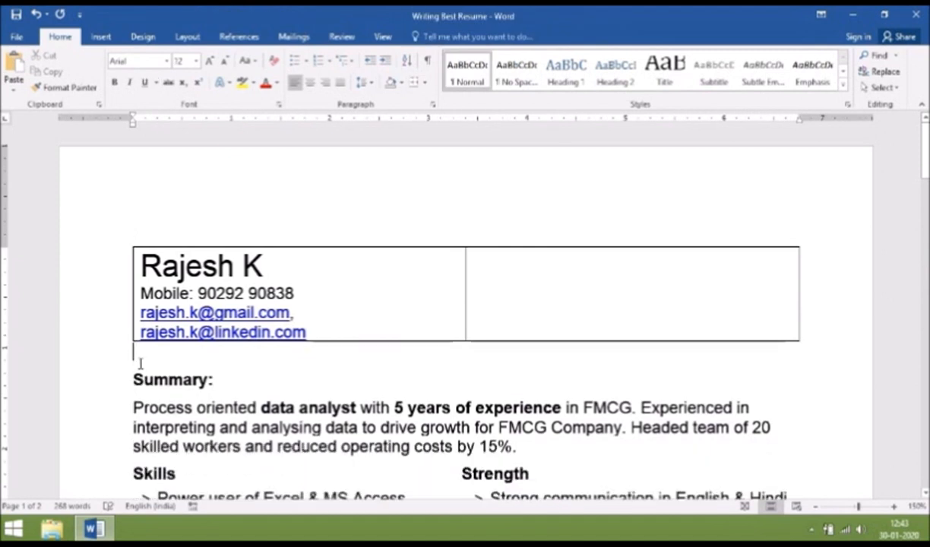
left_click(474, 266)
left_click(101, 37)
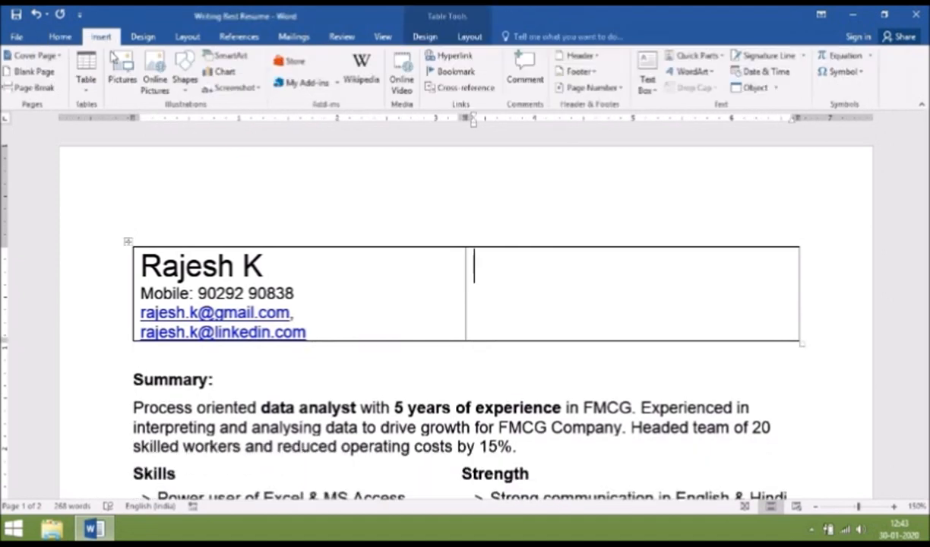
Insert the portrait photo from the Desktop into the header table's right cell
left_click(120, 76)
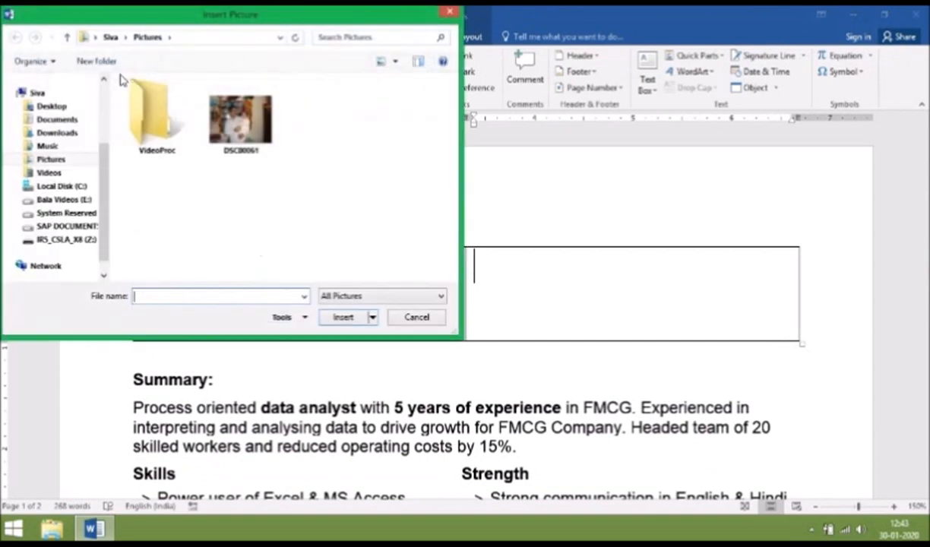
left_click(52, 106)
double_click(145, 226)
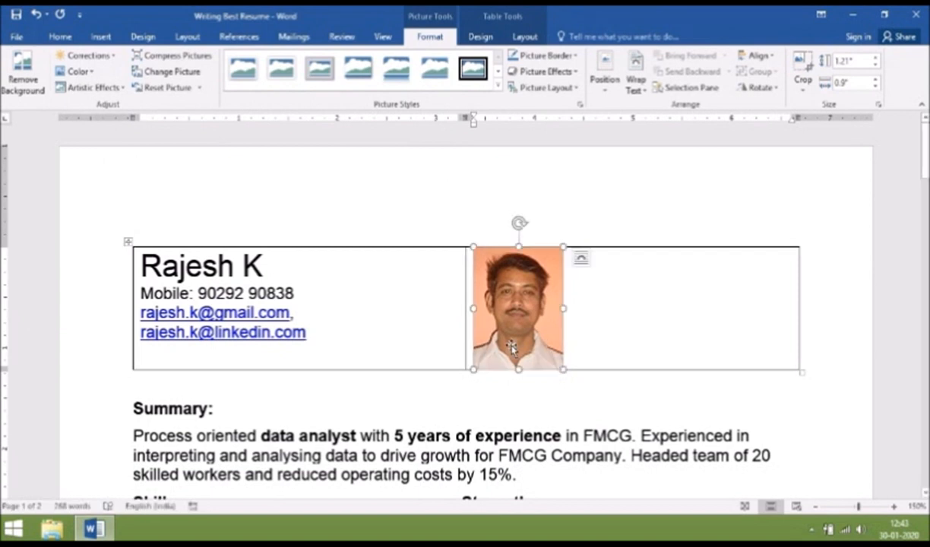
Move the photo to the cell's right side and shrink it from the corner to fit the row
left_click_drag(512, 348, 528, 347)
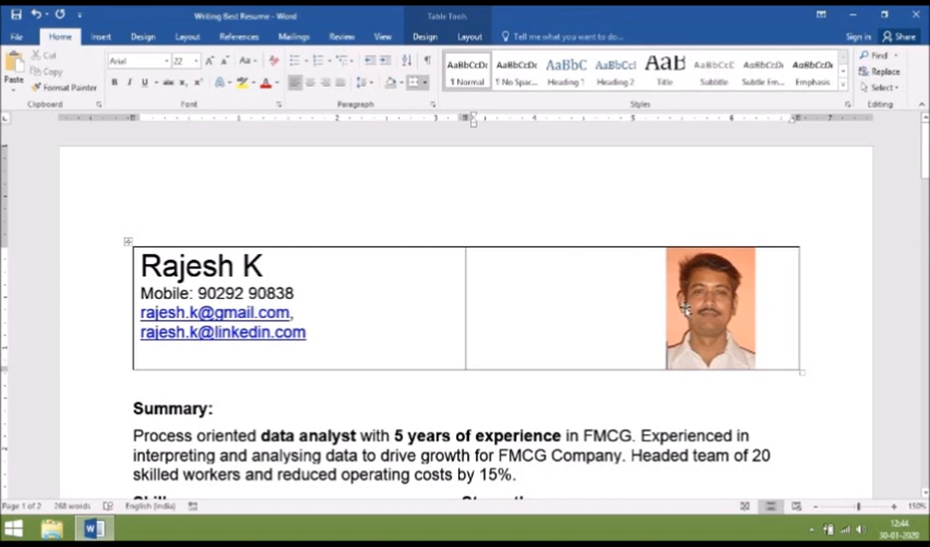
left_click(731, 325)
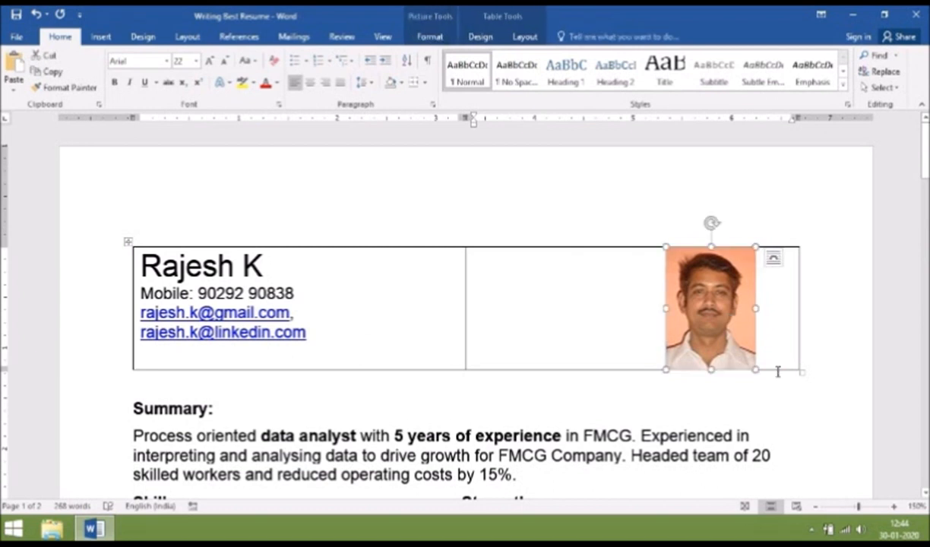
left_click_drag(755, 370, 750, 361)
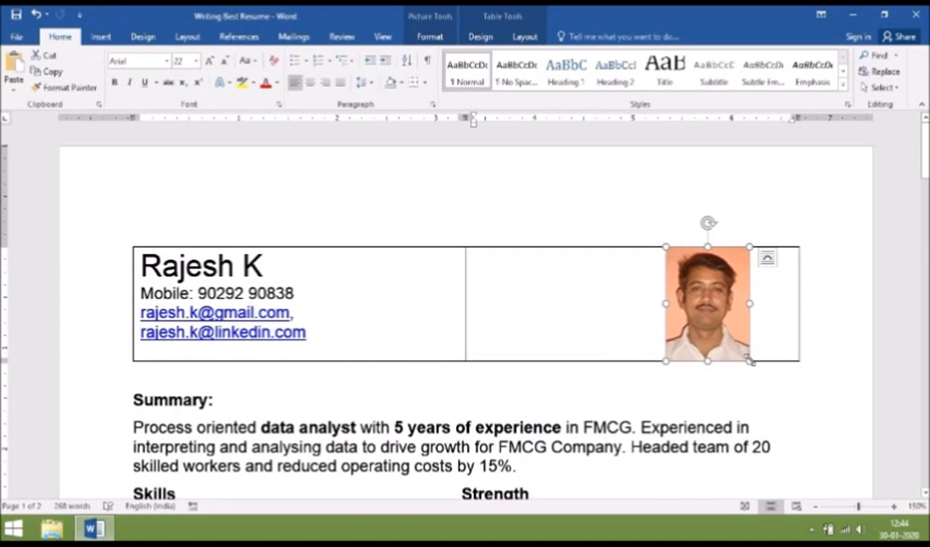
left_click_drag(750, 361, 741, 333)
left_click(400, 82)
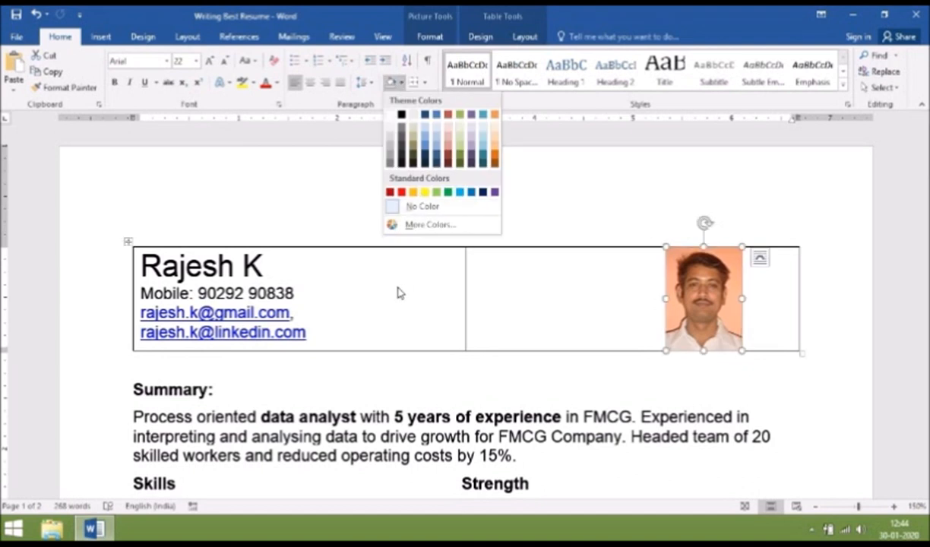
Shade both cells of the header table orange
left_click(413, 192)
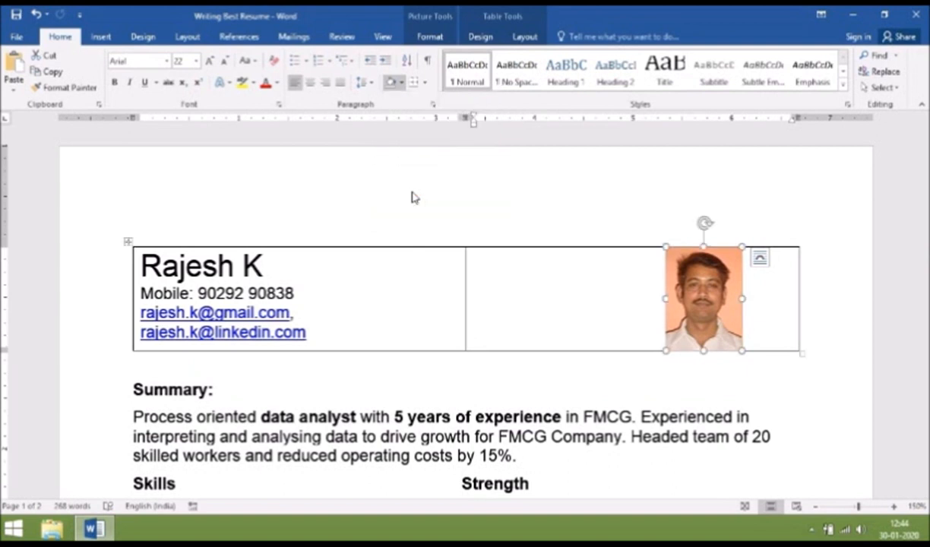
left_click(354, 266)
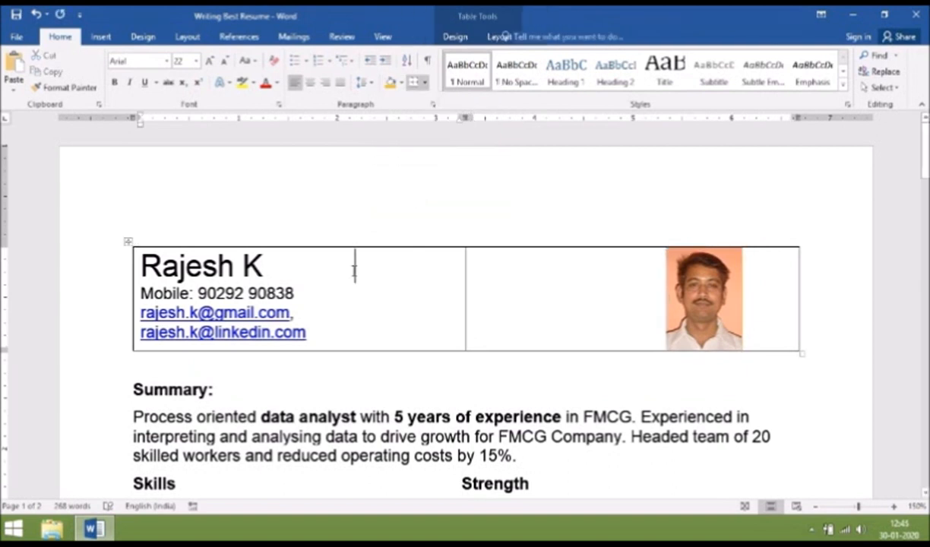
left_click(390, 82)
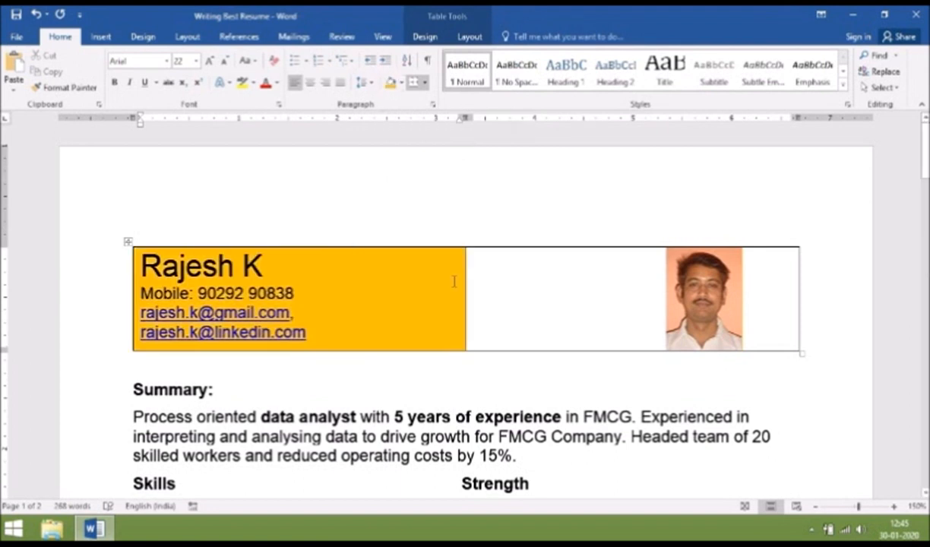
left_click(490, 278)
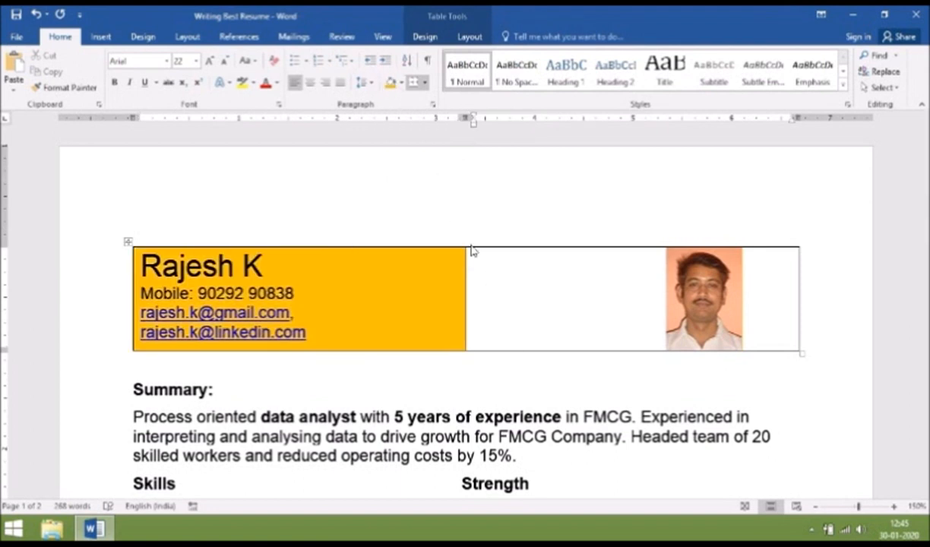
left_click(389, 82)
Set the spacing after the paragraph below the table to 0 pt
right_click(135, 365)
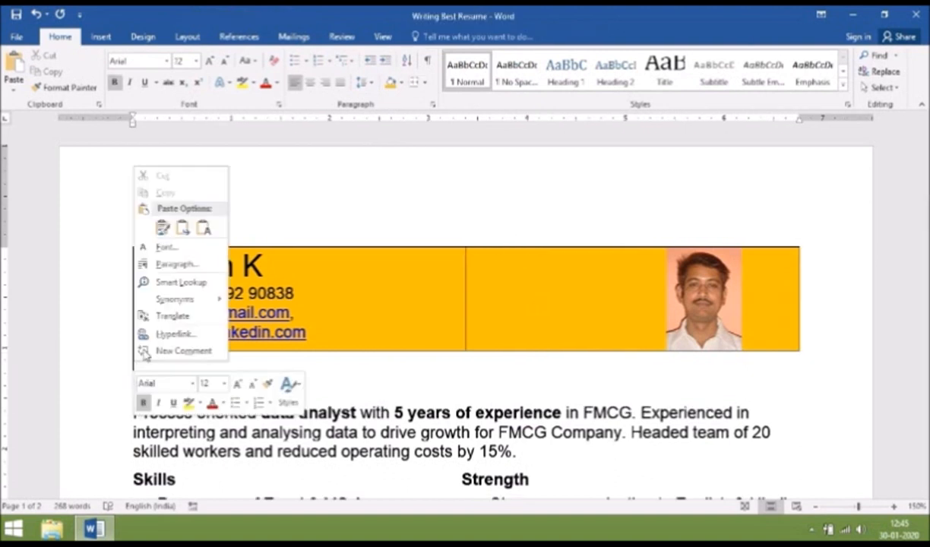
left_click(196, 265)
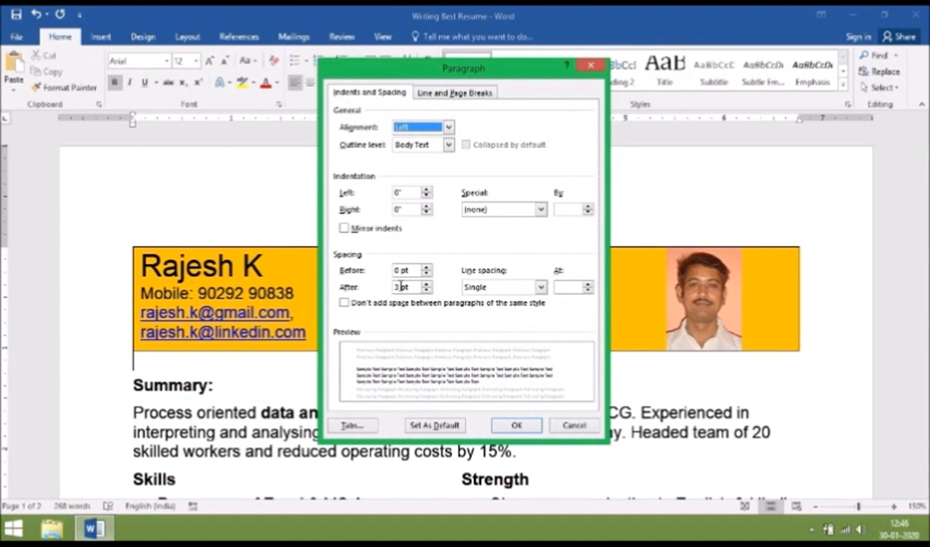
left_click(397, 286)
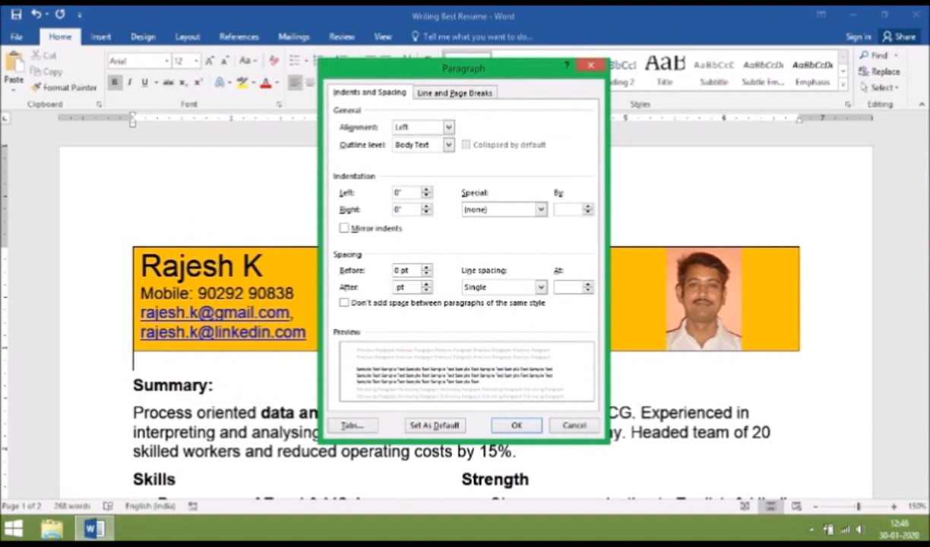
left_click(526, 429)
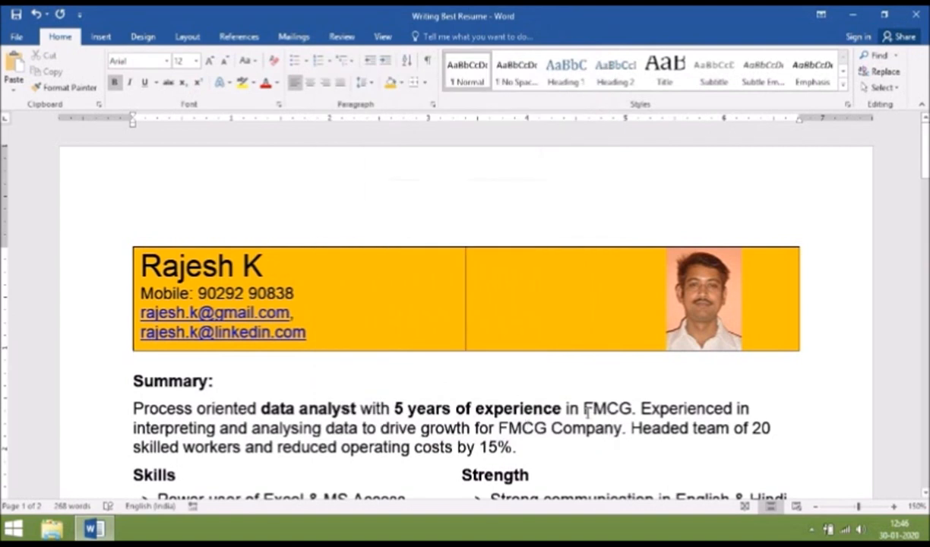
scroll(141, 373, "down", 15)
left_click(141, 372)
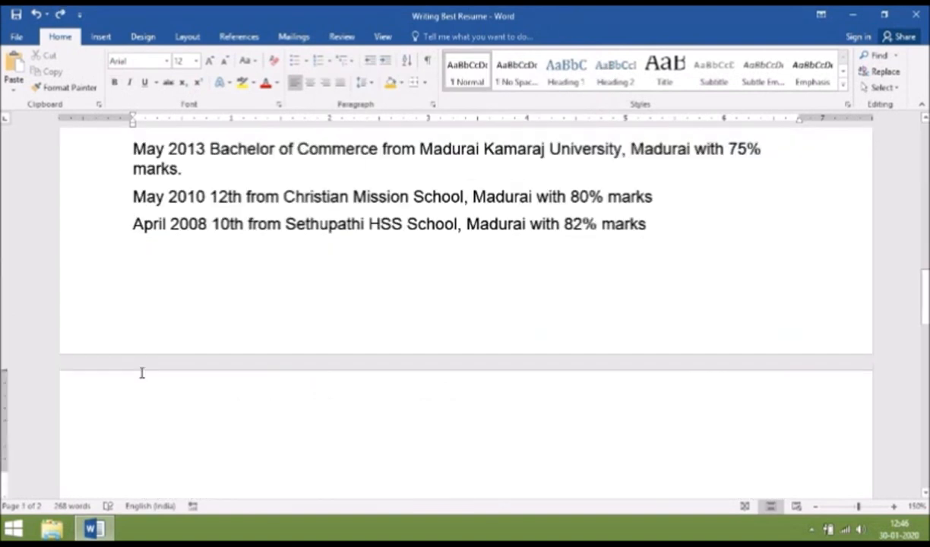
Delete the blank second page and shade the Skills and Strength heading line orange
key("BackSpace")
scroll(141, 373, "up", 10)
left_click_drag(480, 310, 580, 310)
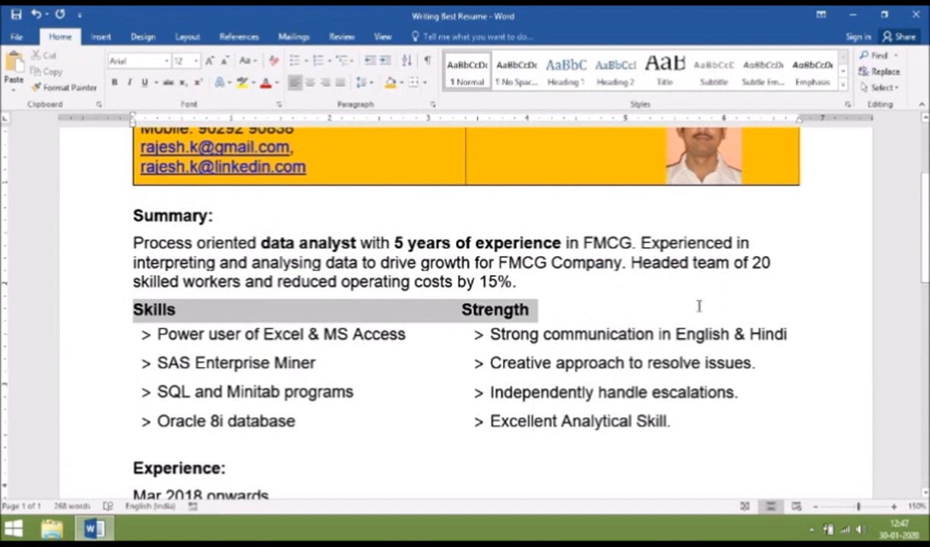
left_click_drag(699, 305, 702, 311)
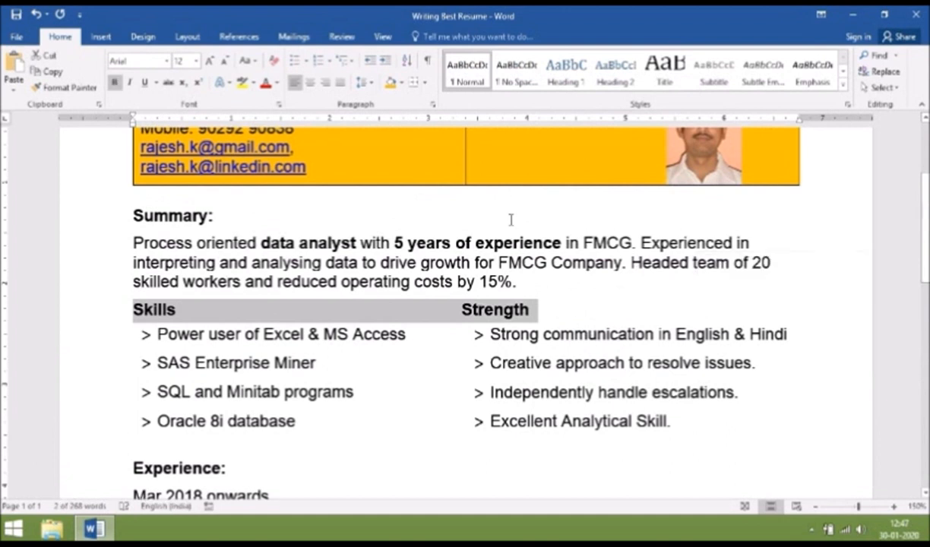
left_click(390, 84)
Shade the Experience:, Education: and Summary: headings orange
scroll(137, 395, "down", 2)
left_click_drag(133, 394, 228, 401)
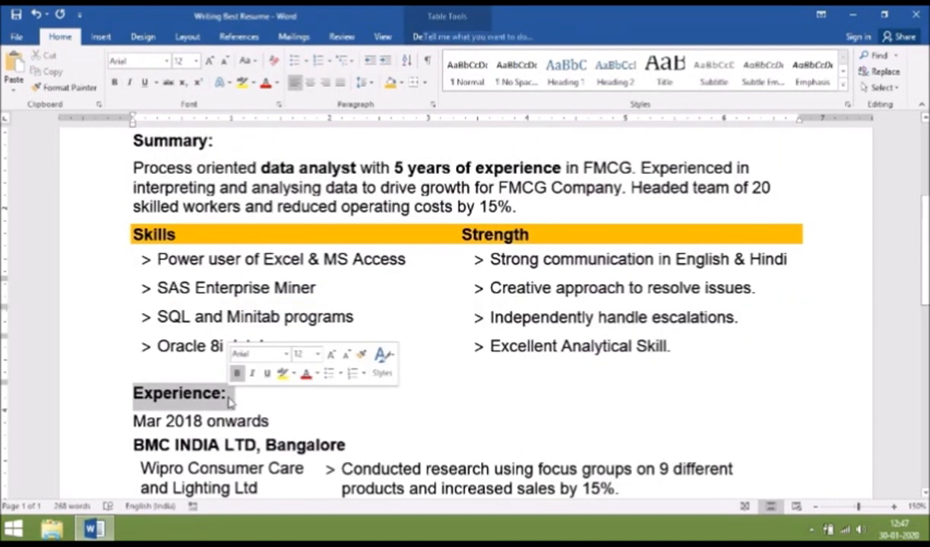
left_click(390, 83)
scroll(131, 414, "down", 10)
left_click_drag(130, 414, 230, 412)
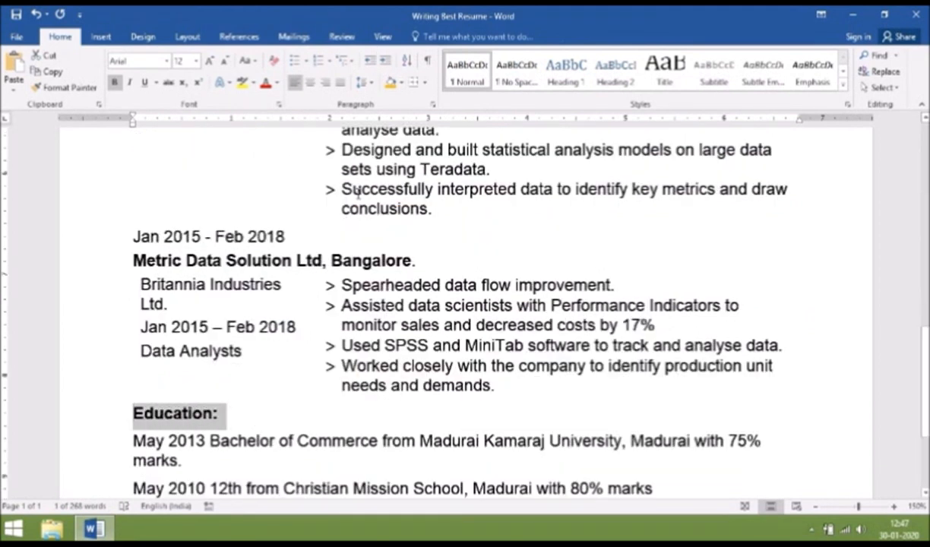
left_click(390, 83)
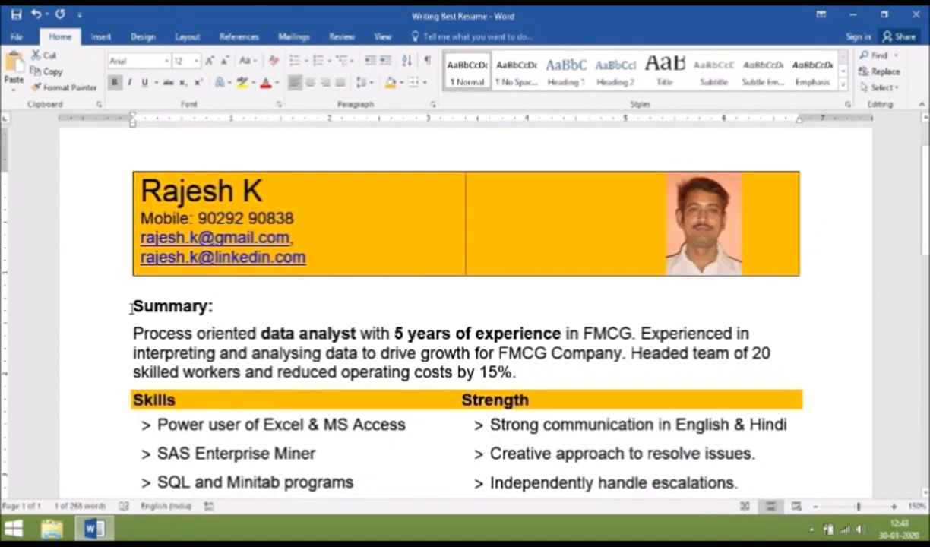
left_click_drag(132, 306, 217, 310)
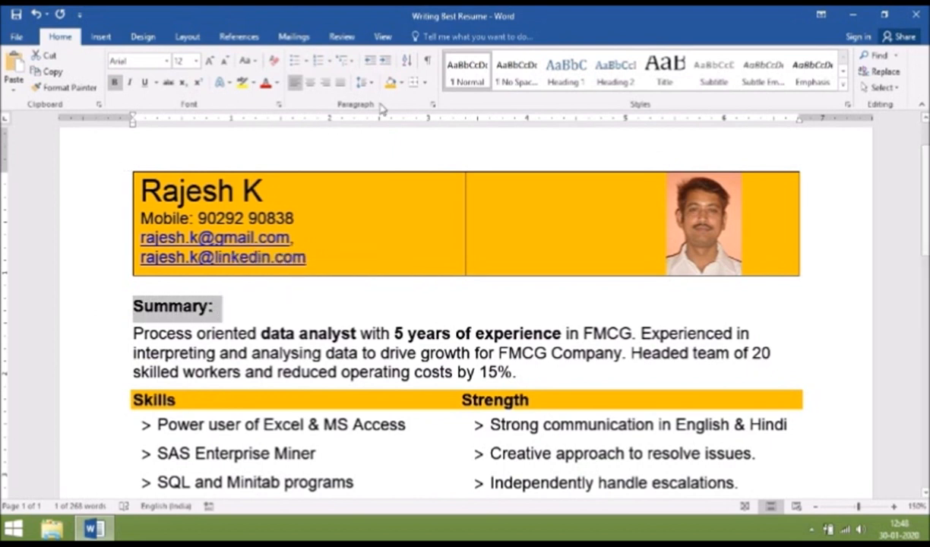
left_click(391, 82)
scroll(133, 190, "down", 5)
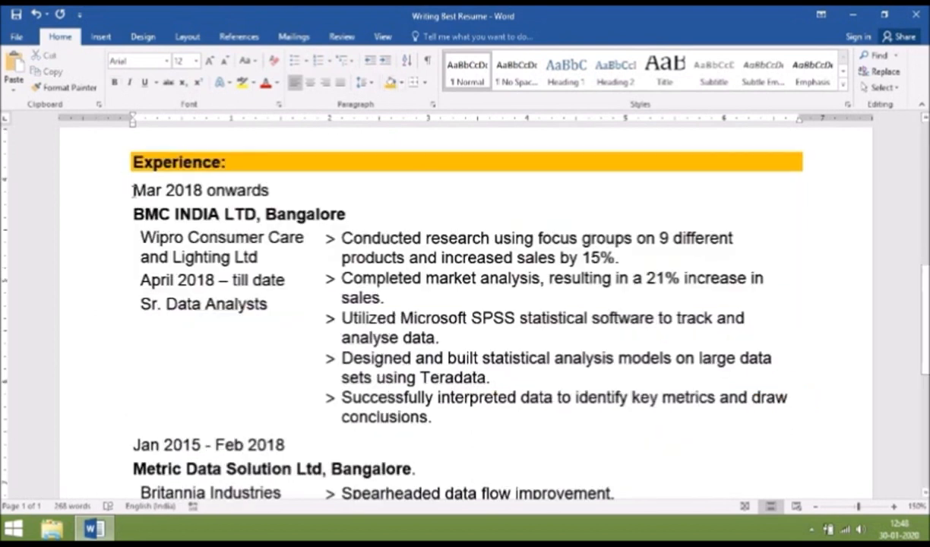